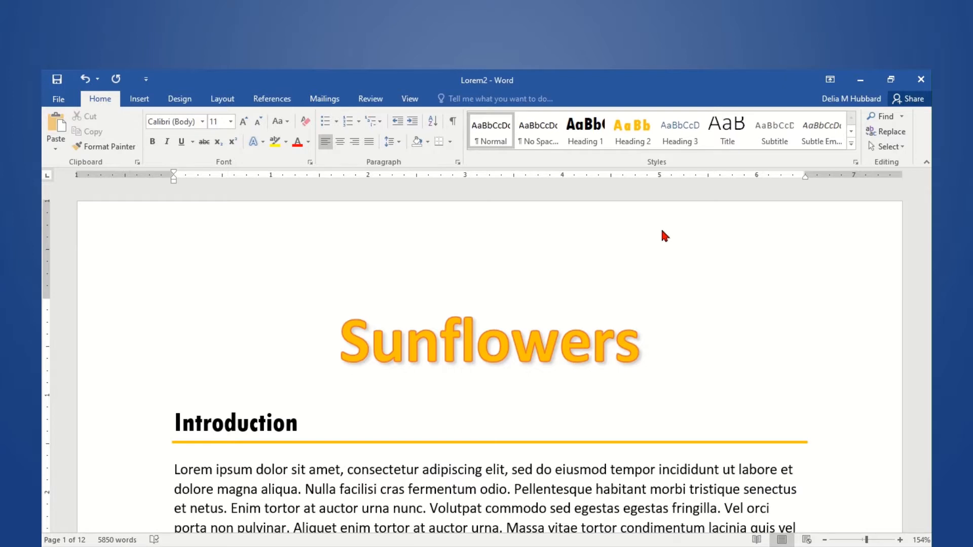
# Step: Turn on the display of paragraph marks and other hidden formatting symbols in the document
pyautogui.click(453, 121)
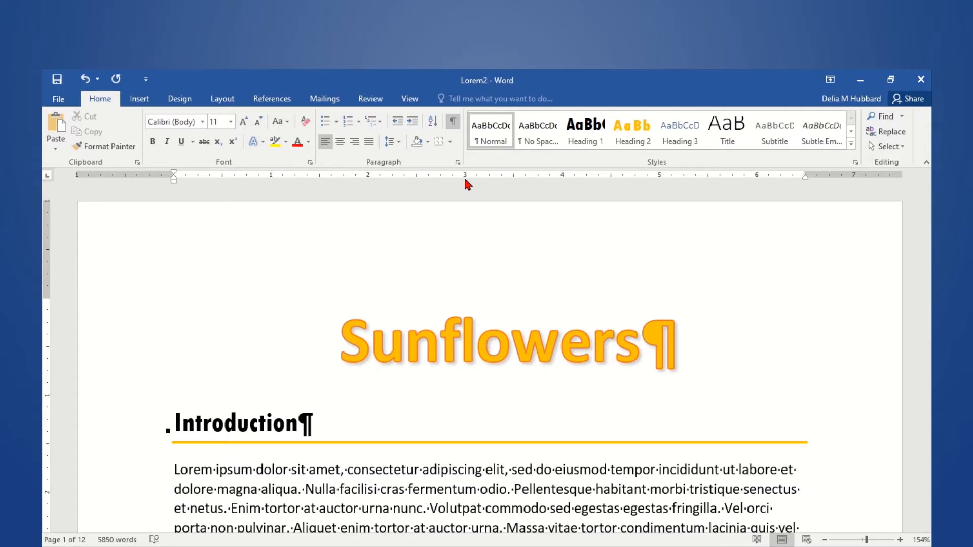
pyautogui.click(453, 121)
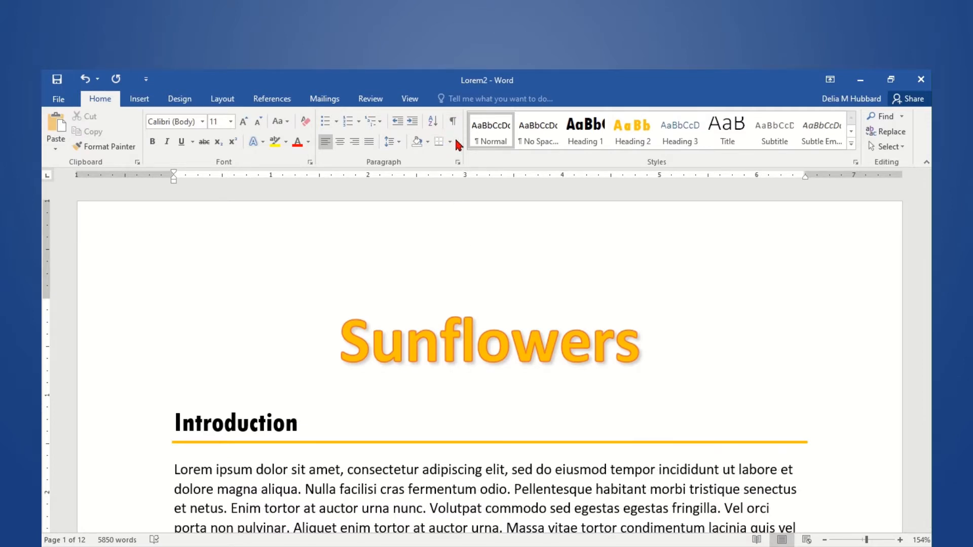
pyautogui.click(453, 121)
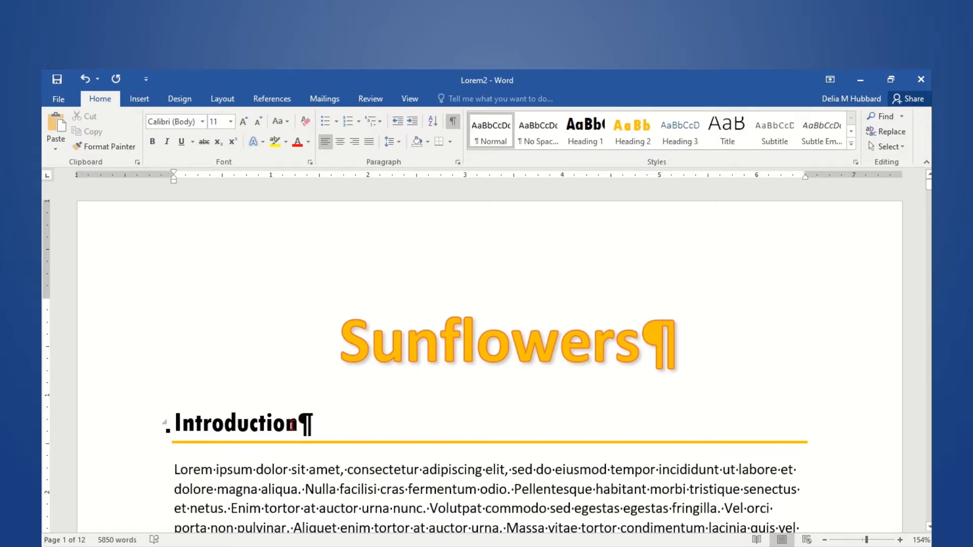
# Step: Examine the paragraph marks after the headings and body text, and the marks in the picture caption and Fast Facts sidebar
pyautogui.scroll(-3, 292, 424)
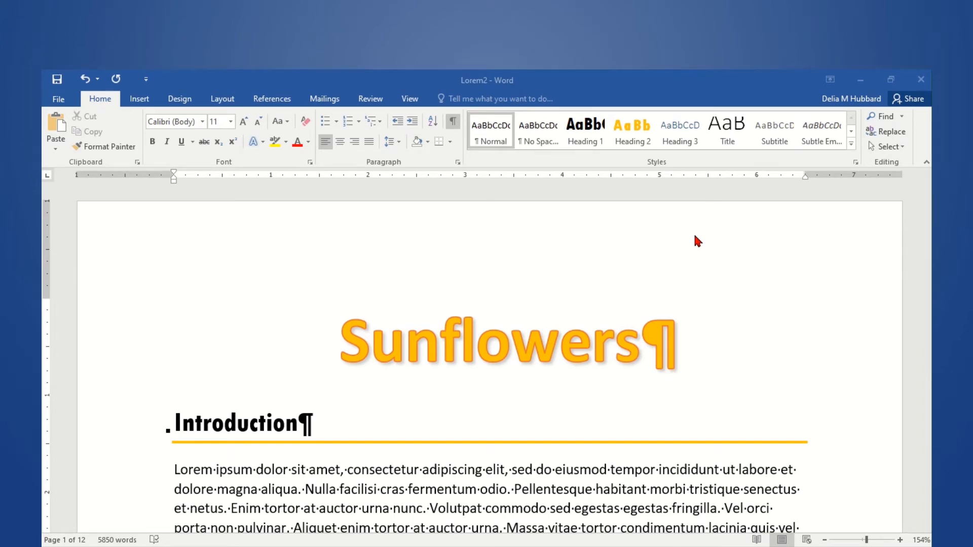
pyautogui.scroll(-3, 695, 239)
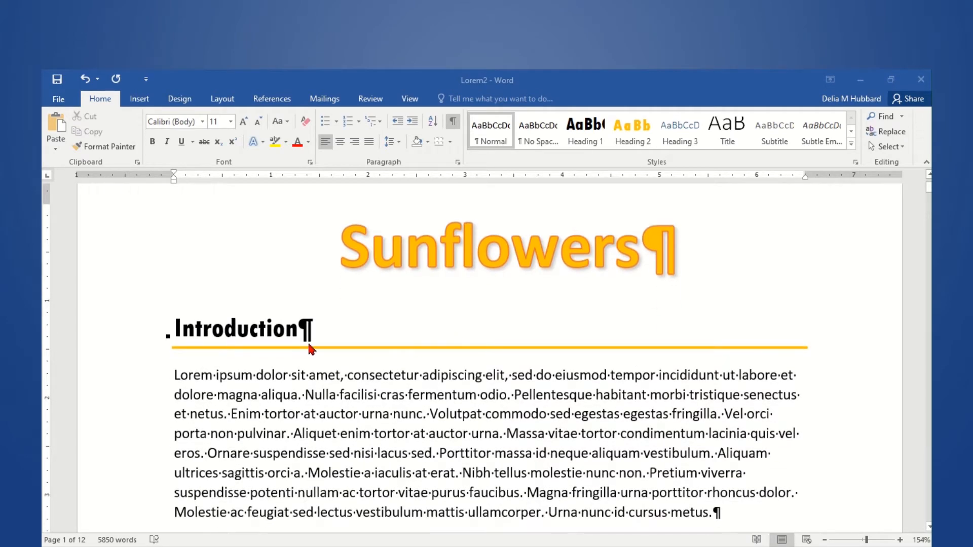
pyautogui.scroll(-9, 697, 509)
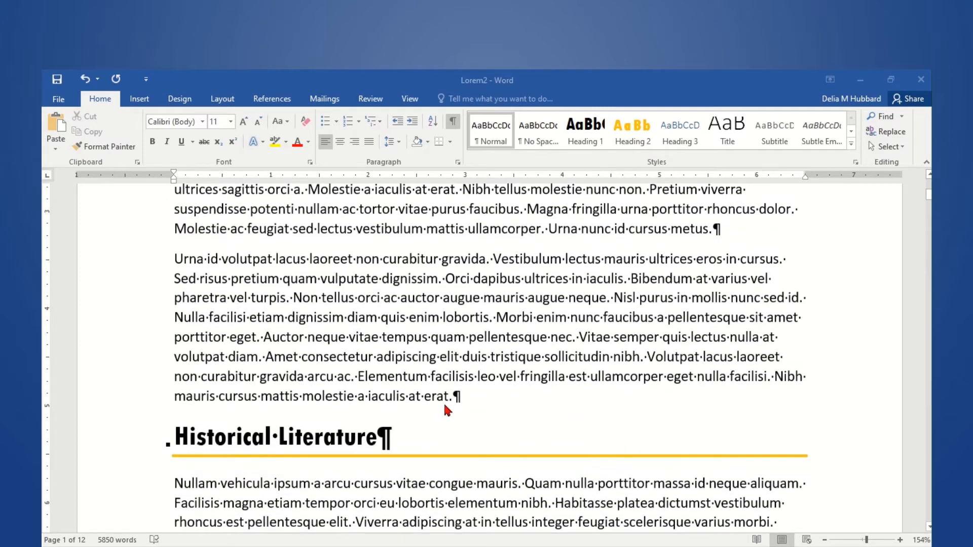
pyautogui.scroll(-7, 393, 438)
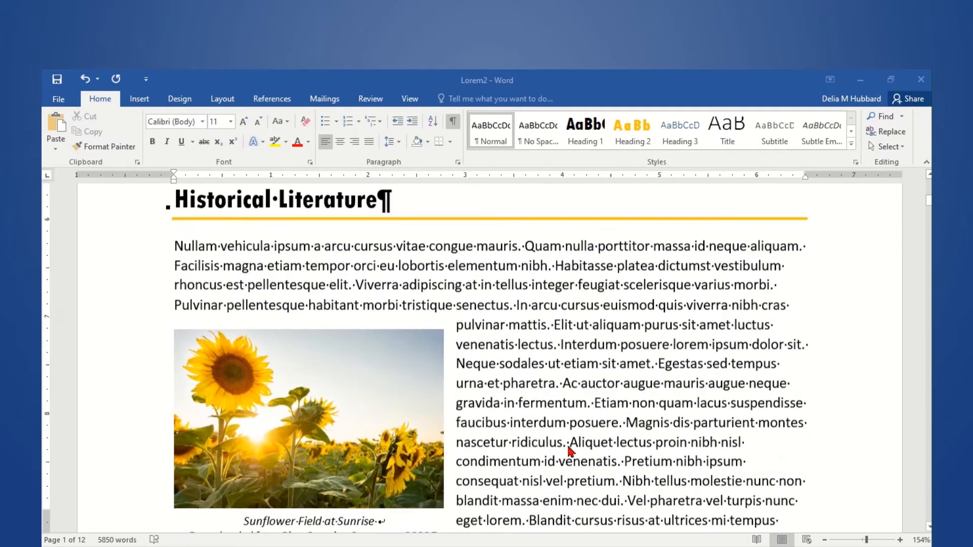
pyautogui.scroll(-4, 567, 443)
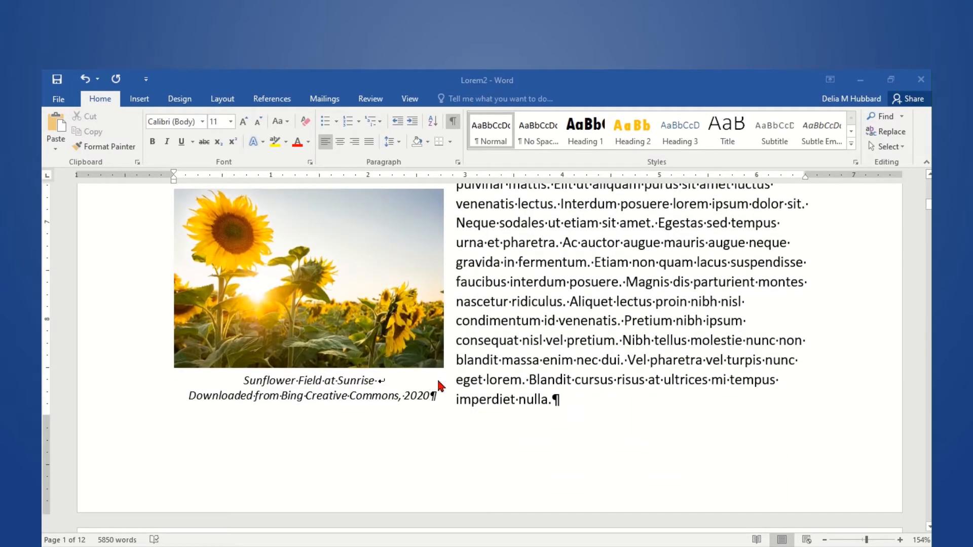
pyautogui.scroll(-1, 430, 403)
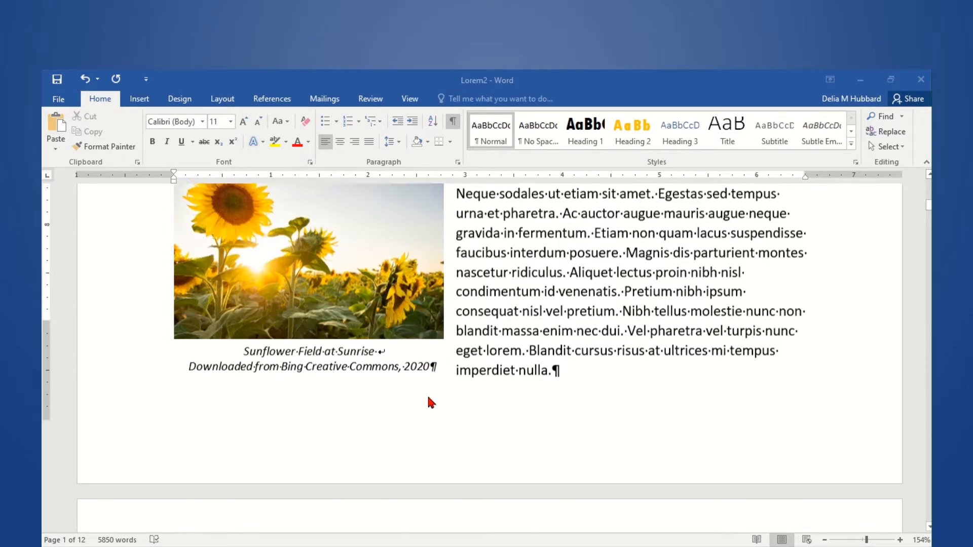
pyautogui.scroll(-10, 430, 403)
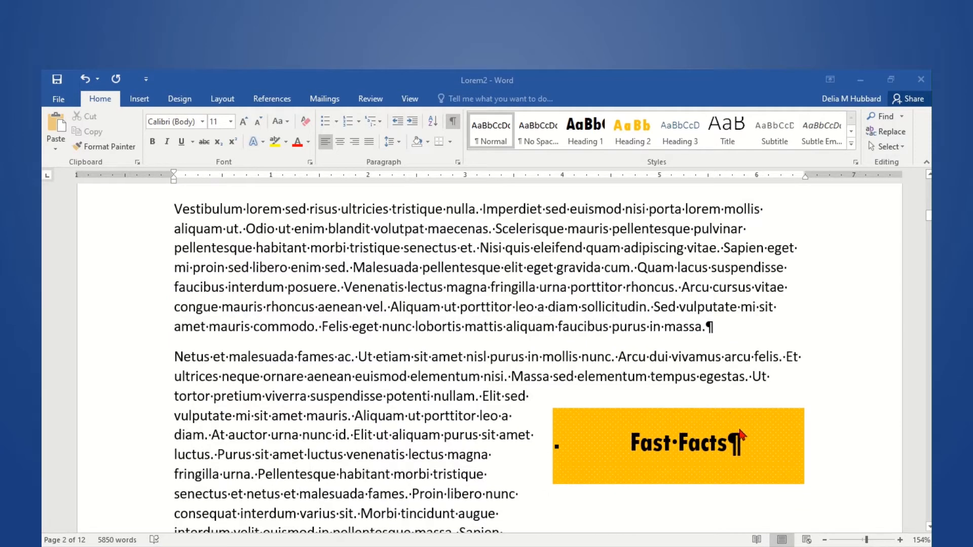
pyautogui.scroll(-7, 337, 361)
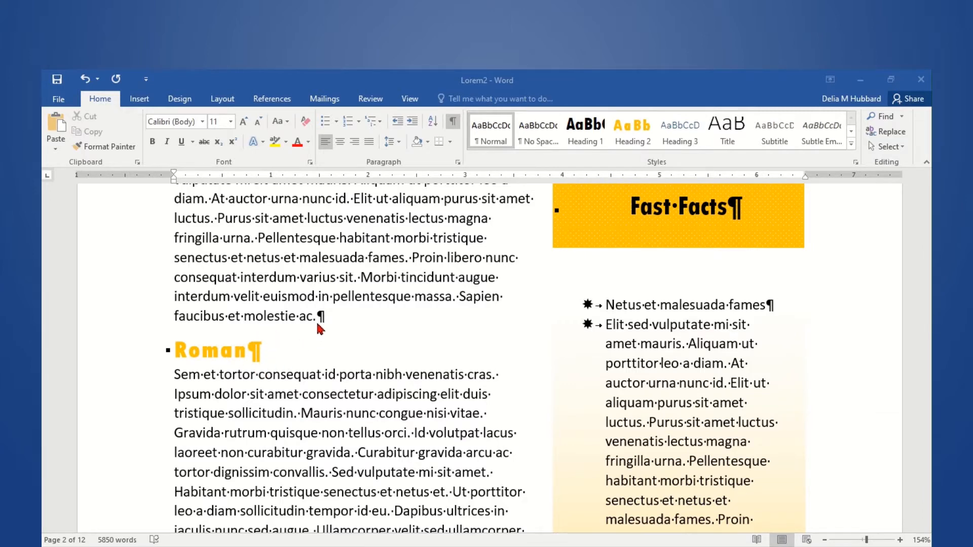
pyautogui.scroll(15, 337, 328)
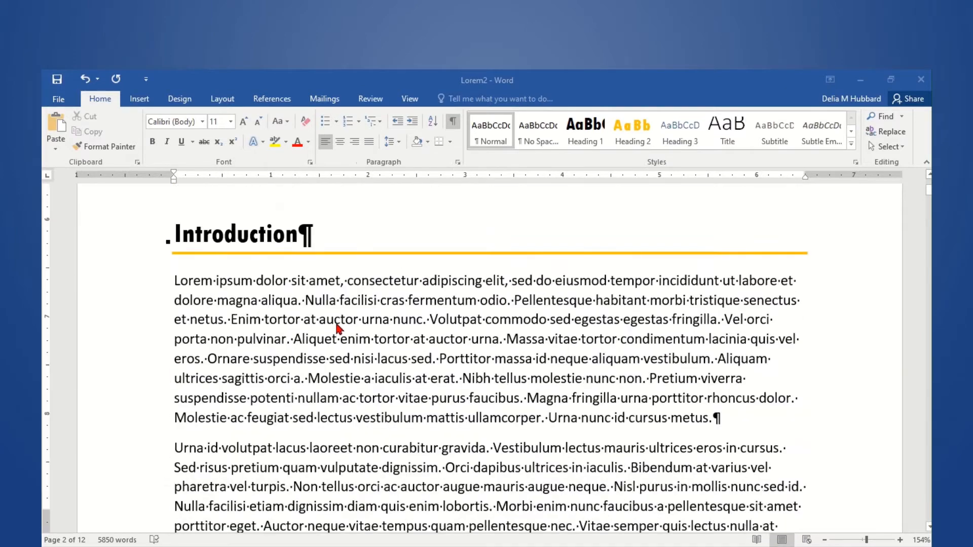
pyautogui.scroll(2, 338, 329)
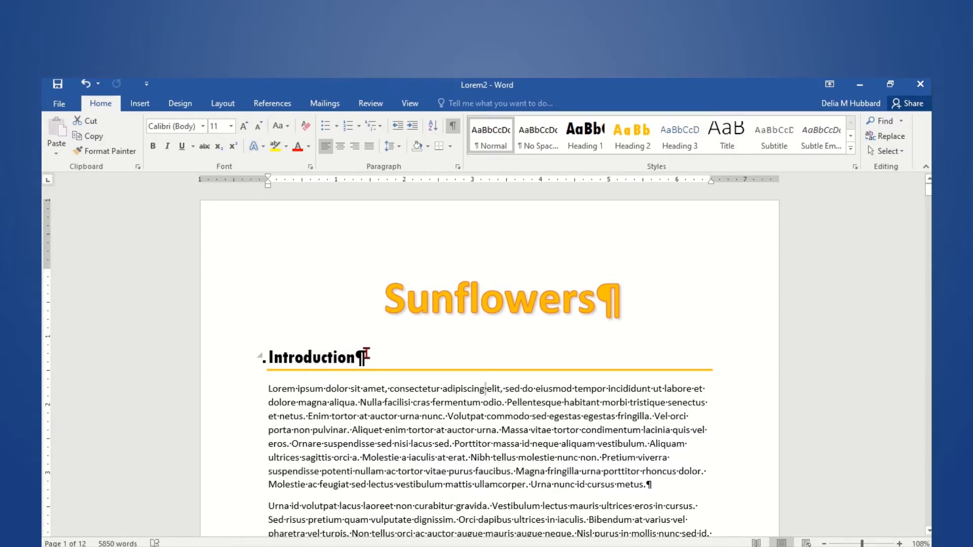
# Step: Place the cursor at the start of the first Introduction paragraph and zoom the document to page width
pyautogui.scroll(-2, 305, 350)
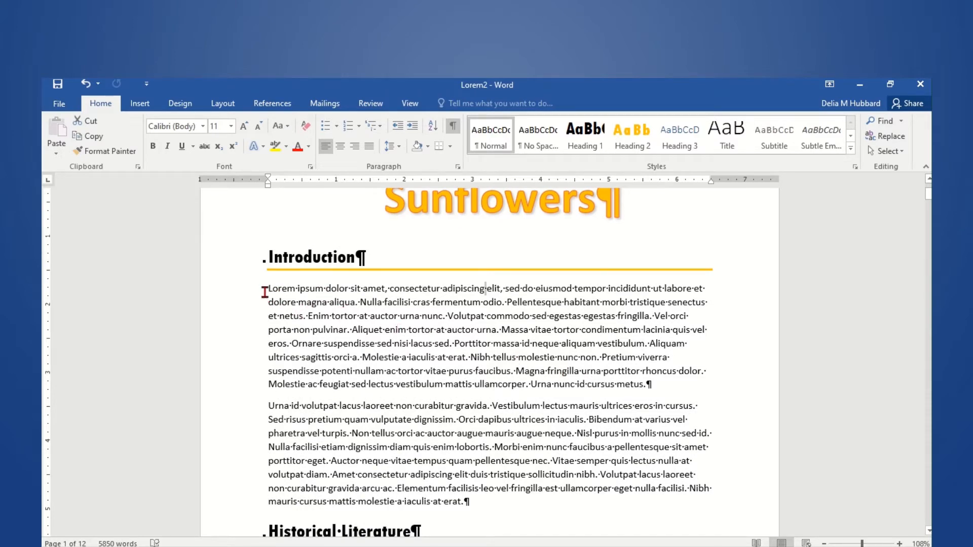
pyautogui.click(267, 289)
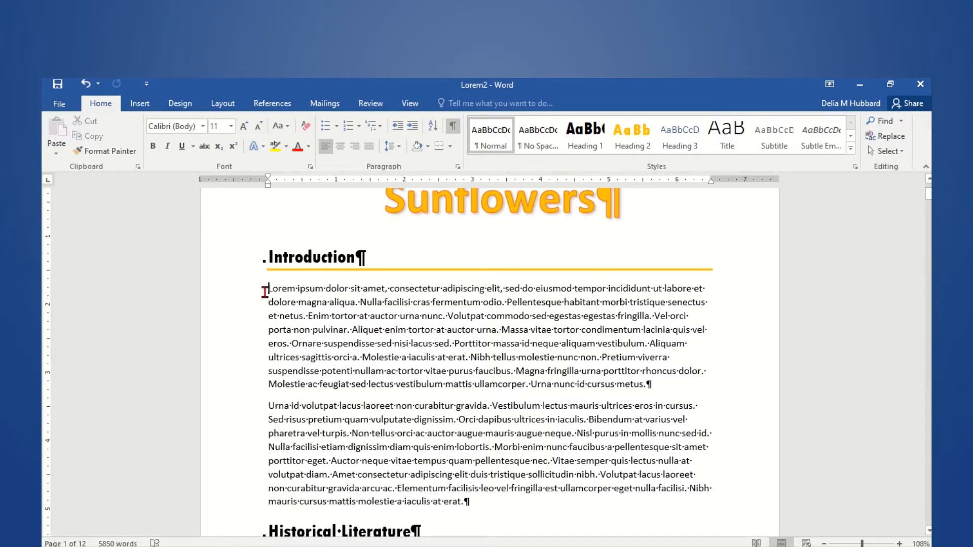
pyautogui.click(408, 104)
pyautogui.click(342, 151)
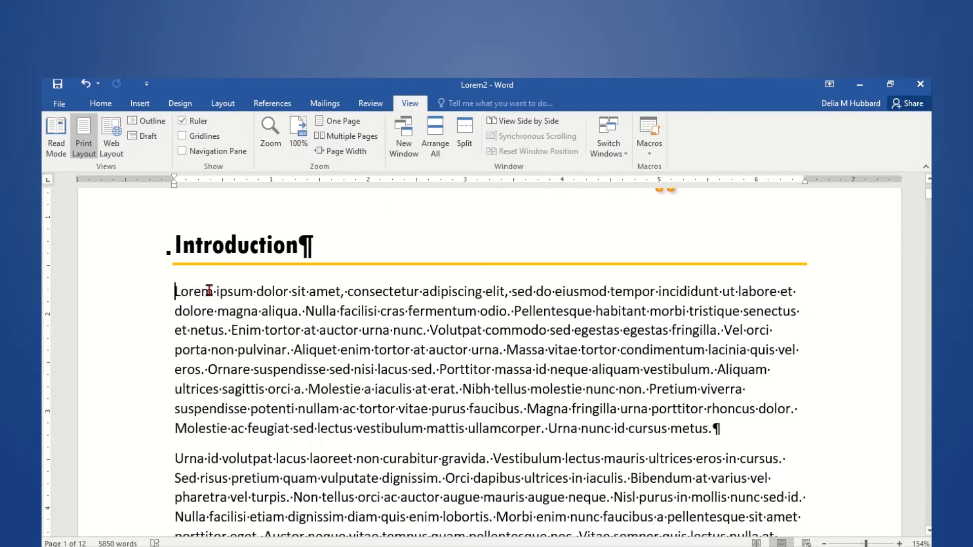
# Step: Highlight the space marks between the first words of the Introduction paragraph, the word "dolor", and locate the paragraph's closing mark
pyautogui.moveTo(213, 291); pyautogui.dragTo(217, 291)
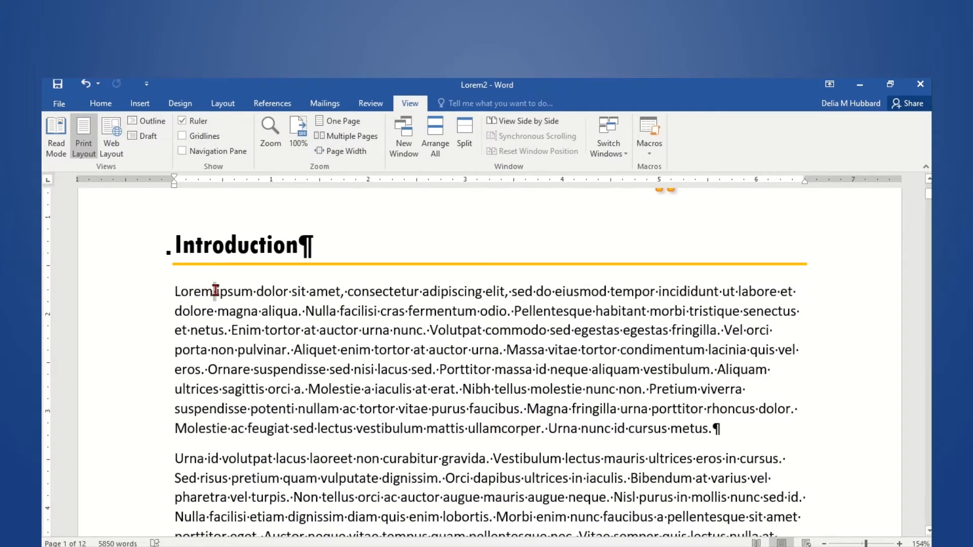
pyautogui.click(256, 291)
pyautogui.moveTo(256, 292); pyautogui.dragTo(253, 292)
pyautogui.moveTo(174, 298); pyautogui.dragTo(287, 295)
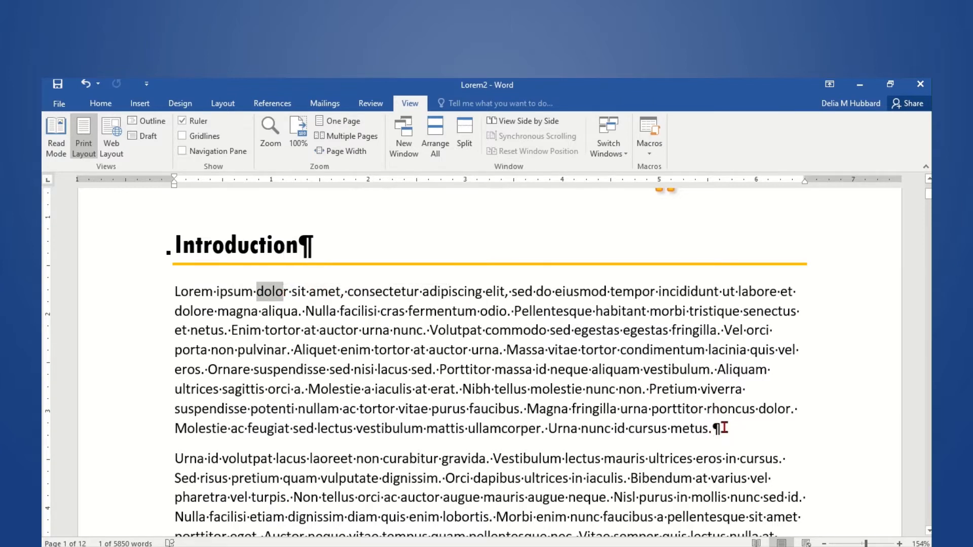
pyautogui.click(715, 429)
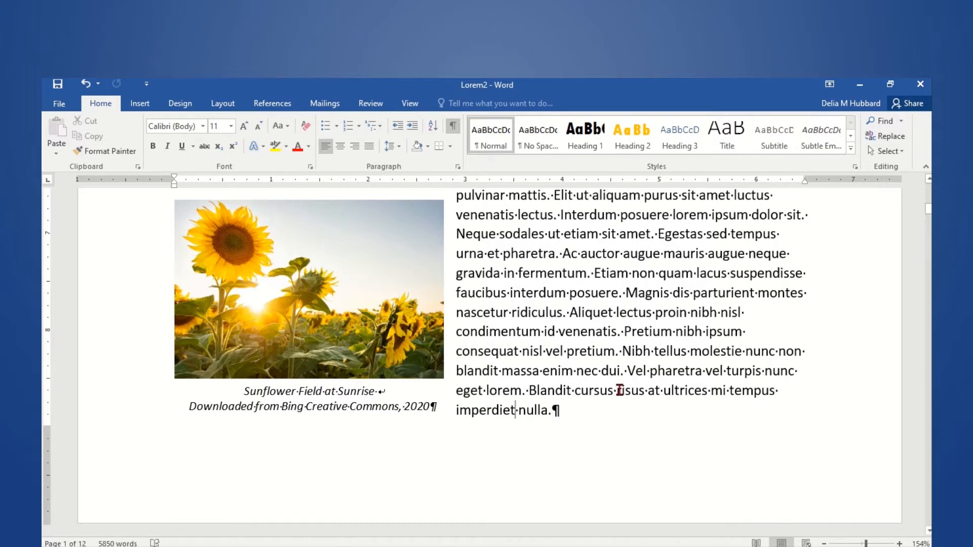
# Step: Test left and right alignment on the two-line sunflower picture caption with its line break, return it to centered, and select the caption
pyautogui.doubleClick(381, 392)
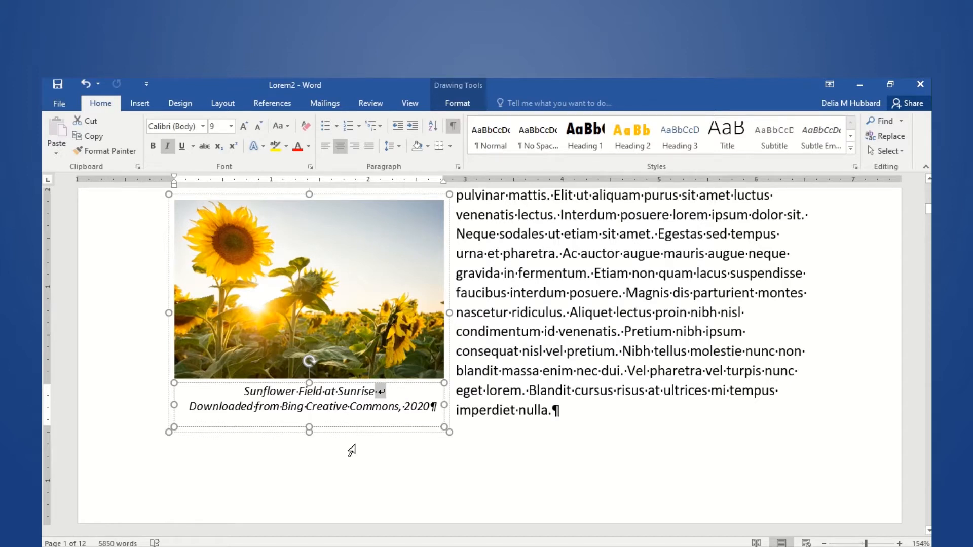
pyautogui.click(332, 393)
pyautogui.click(328, 152)
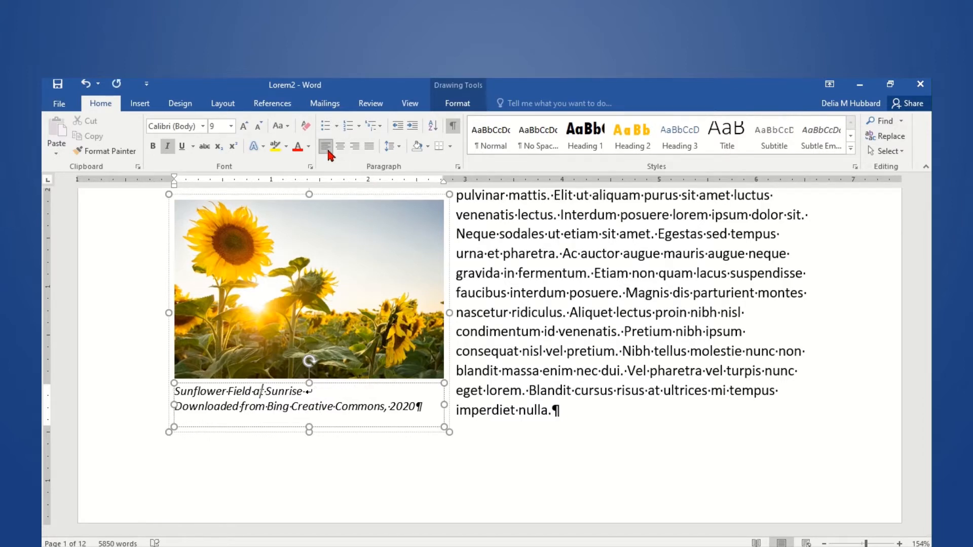
pyautogui.click(341, 148)
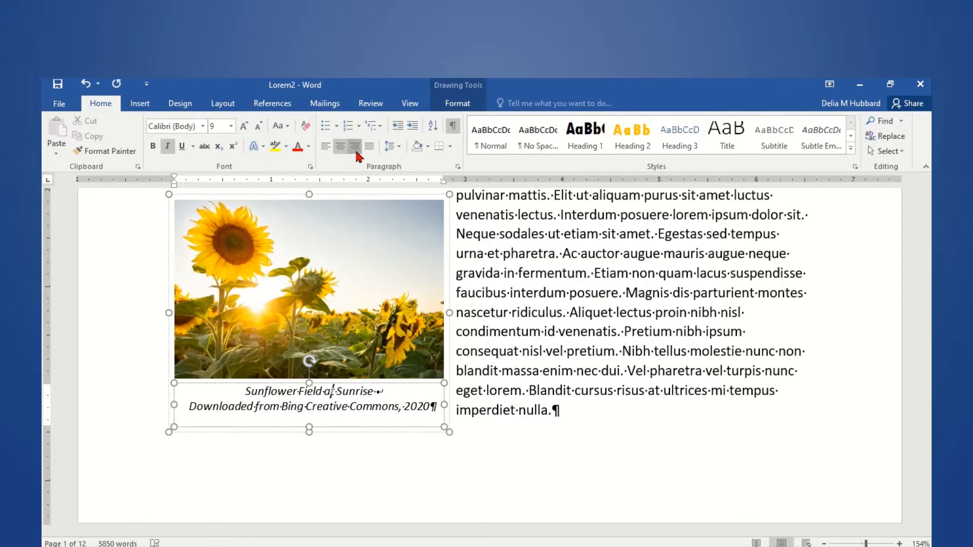
pyautogui.click(355, 147)
pyautogui.click(340, 147)
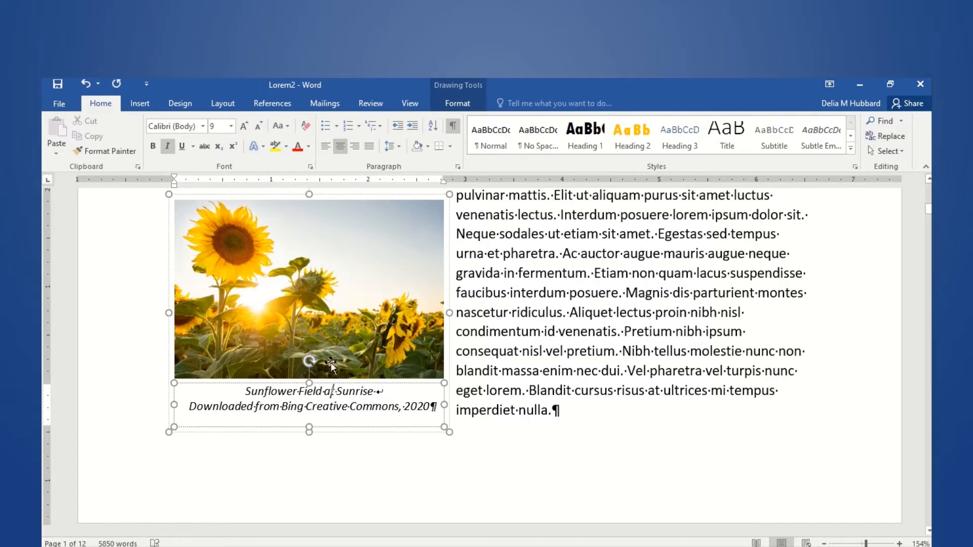
pyautogui.moveTo(434, 409); pyautogui.dragTo(250, 399)
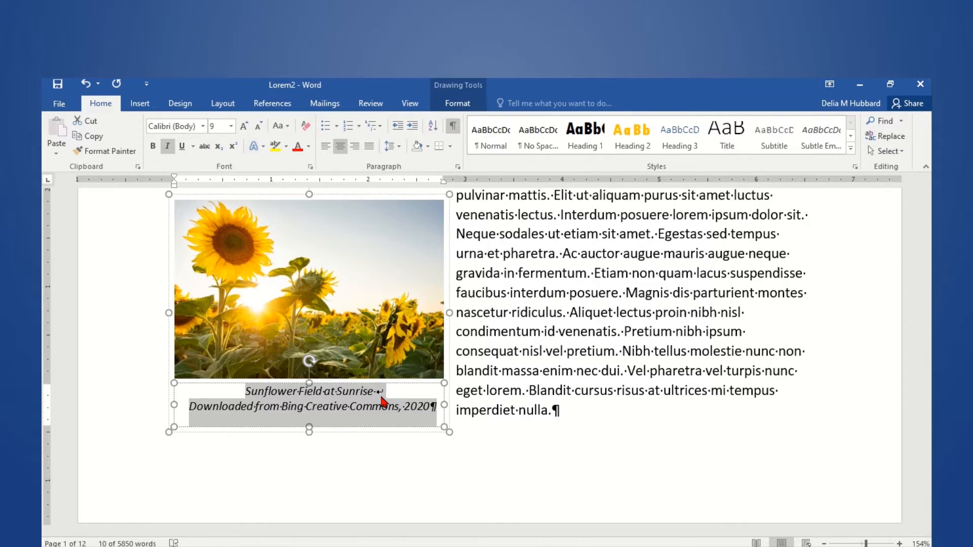
# Step: Insert four tab characters after the word "Commodo" in the body paragraph beside the Fast Facts sidebar on page 2
pyautogui.scroll(-10, 383, 402)
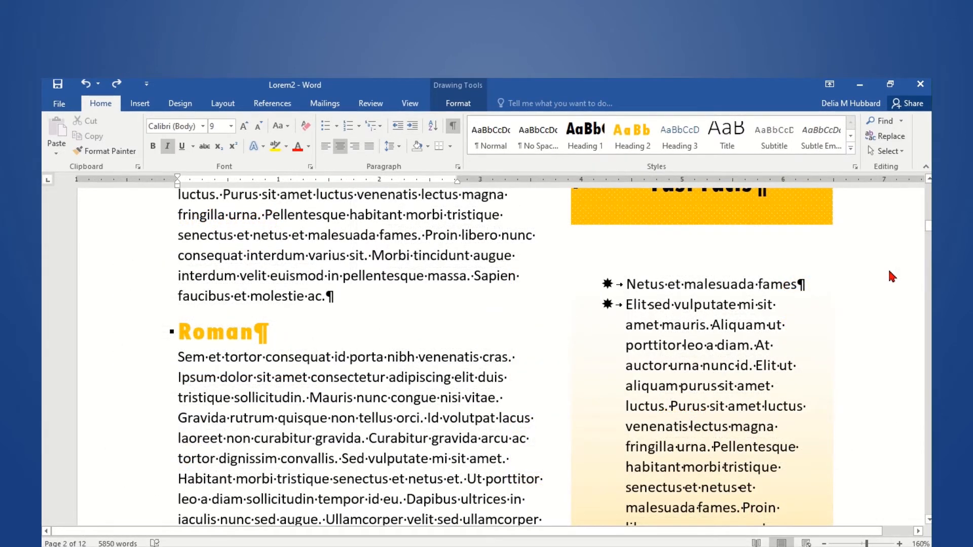
pyautogui.scroll(1, 890, 271)
pyautogui.scroll(-1, 890, 271)
pyautogui.scroll(-5, 607, 321)
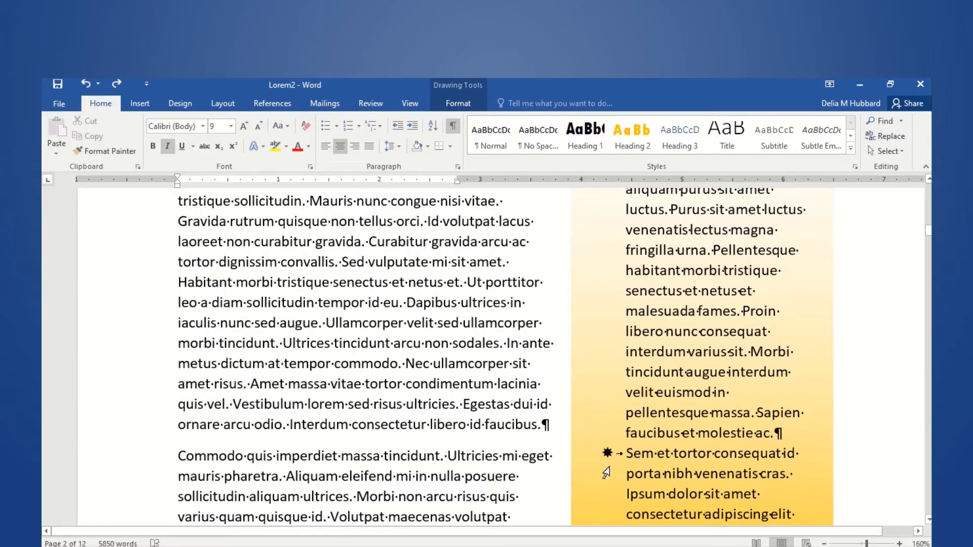
pyautogui.scroll(-2, 606, 473)
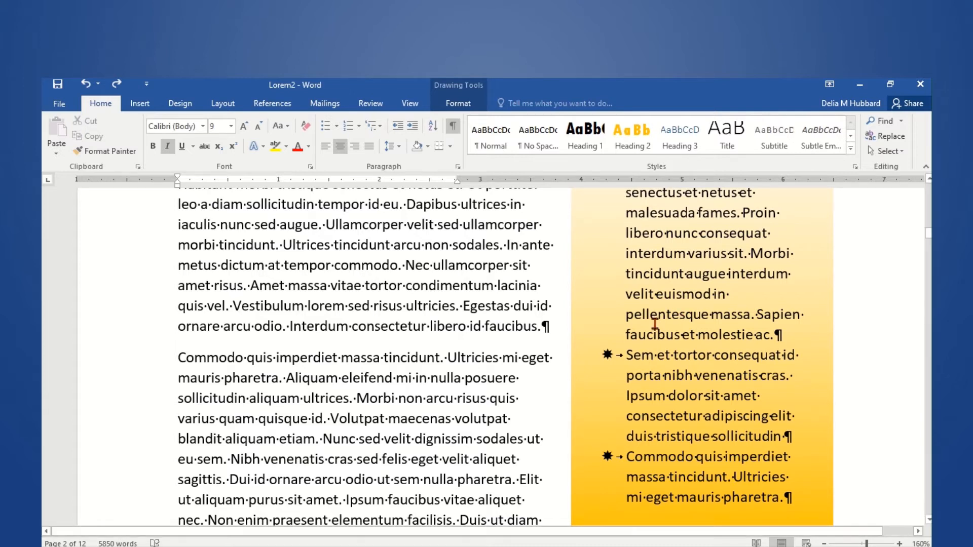
pyautogui.click(243, 358)
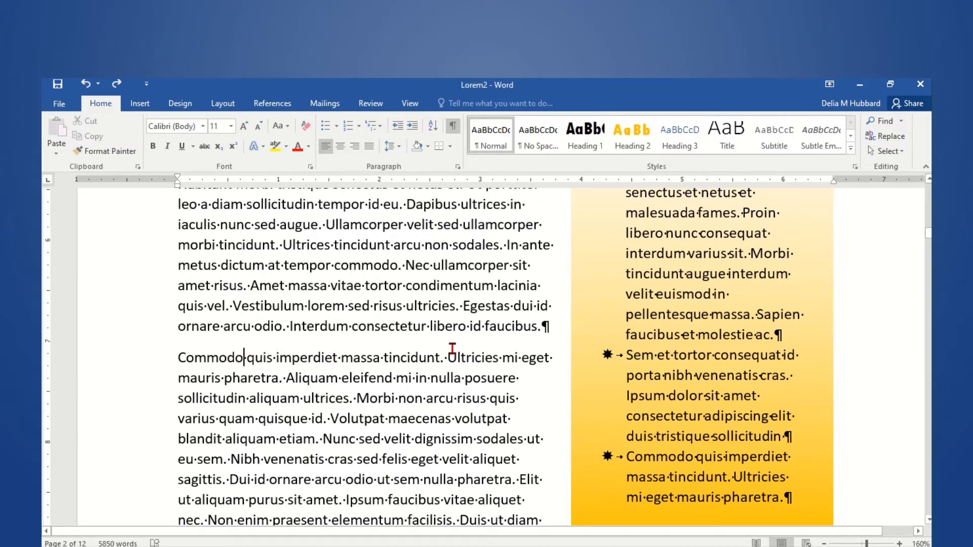
pyautogui.press('Tab')
pyautogui.press('Tab')
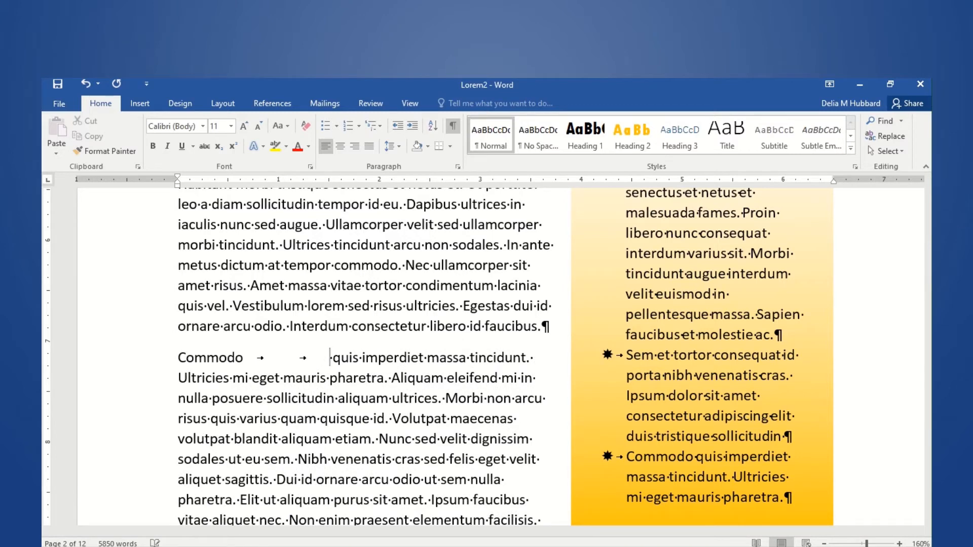
pyautogui.press('Tab')
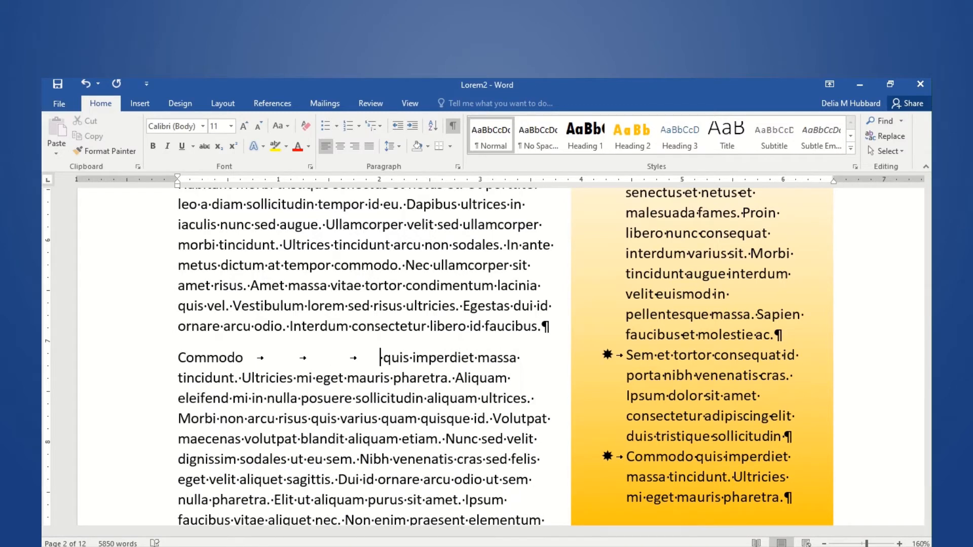
pyautogui.press('Tab')
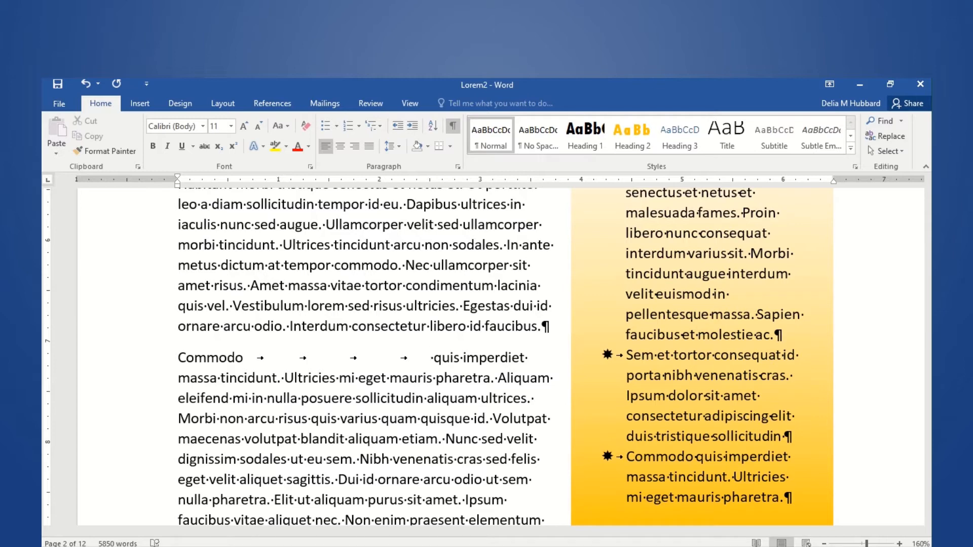
# Step: Examine the section break and paragraph marks around the two-column text under "Medicinal and Nutritional Value"
pyautogui.click(410, 103)
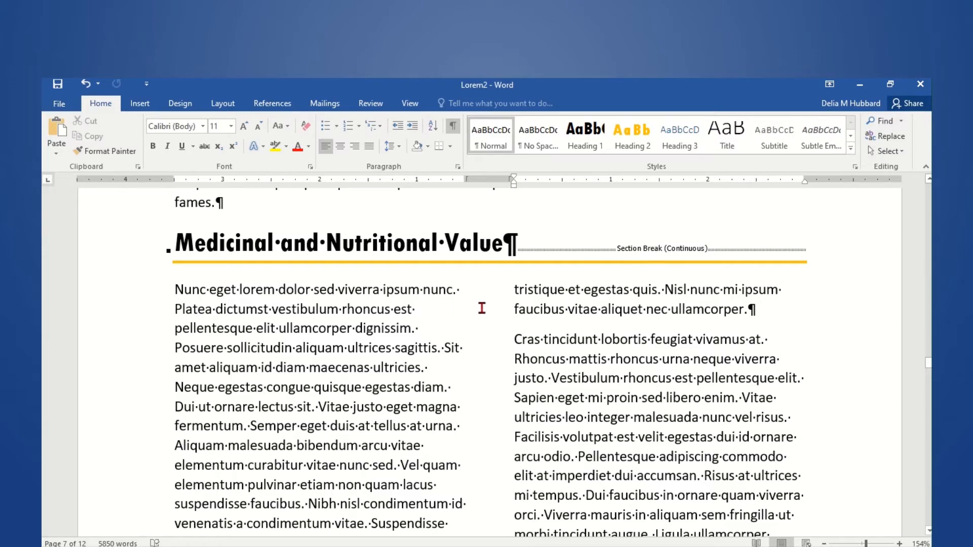
pyautogui.scroll(-20, 510, 307)
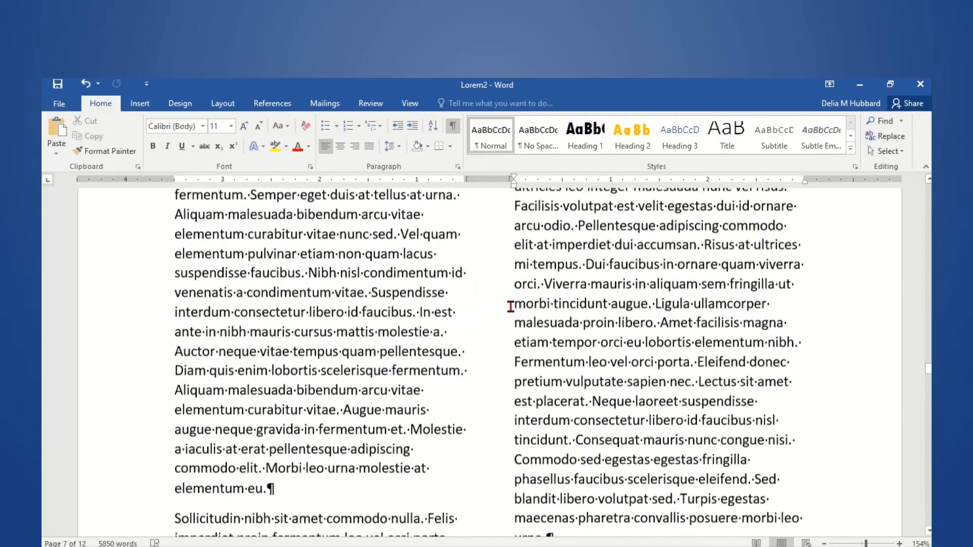
pyautogui.scroll(-20, 510, 307)
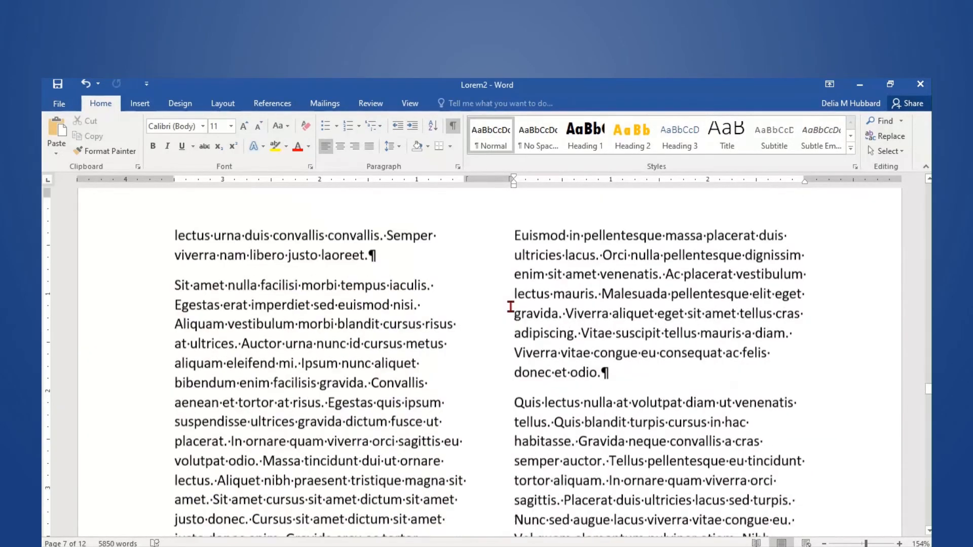
pyautogui.scroll(-1, 510, 307)
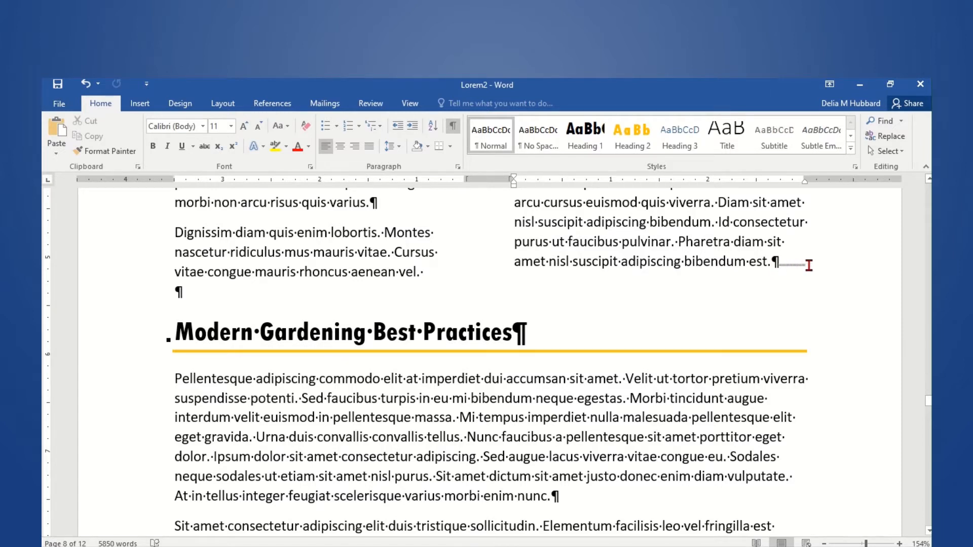
# Step: Toggle the formatting marks off and back on at the end of the two-column text above "Modern Gardening Best Practices"
pyautogui.click(452, 126)
pyautogui.click(452, 125)
pyautogui.click(452, 125)
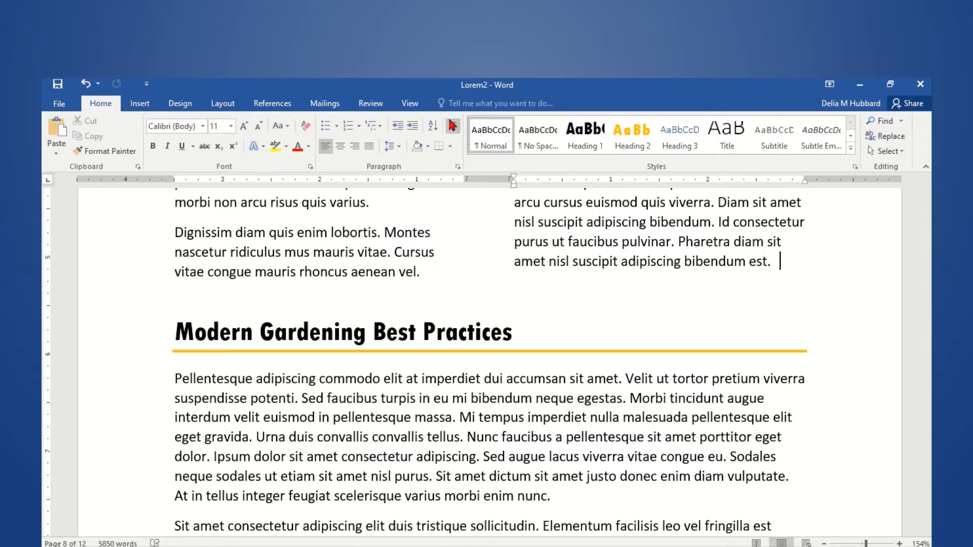
pyautogui.click(452, 125)
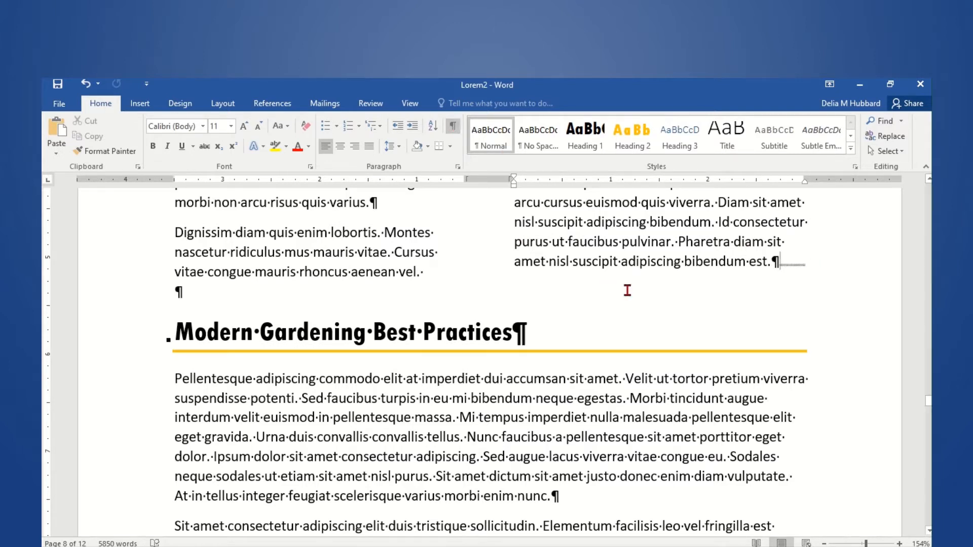
# Step: Compare the section break beside the "Medicinal and Nutritional Value" heading with the formatting marks hidden and shown
pyautogui.scroll(1, 628, 290)
pyautogui.scroll(20, 627, 290)
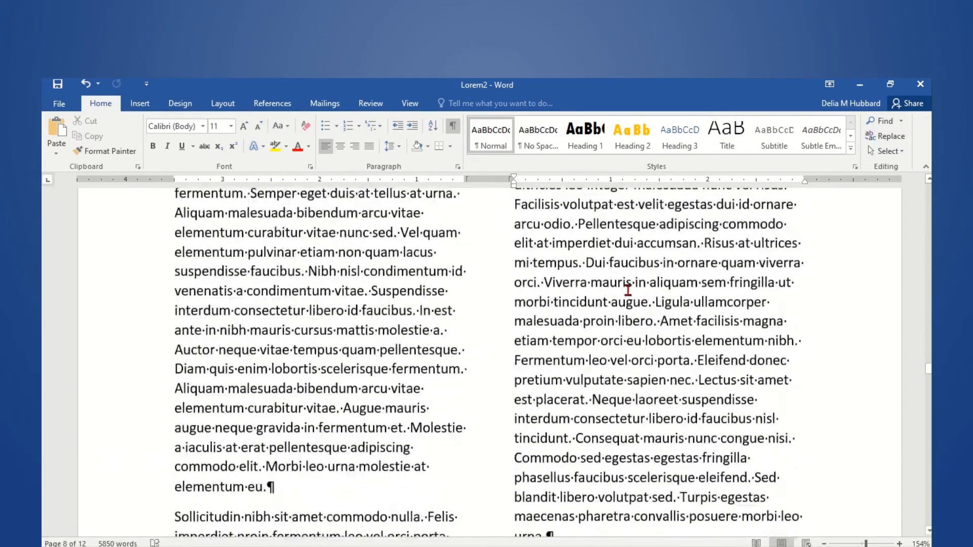
pyautogui.click(449, 128)
pyautogui.click(449, 127)
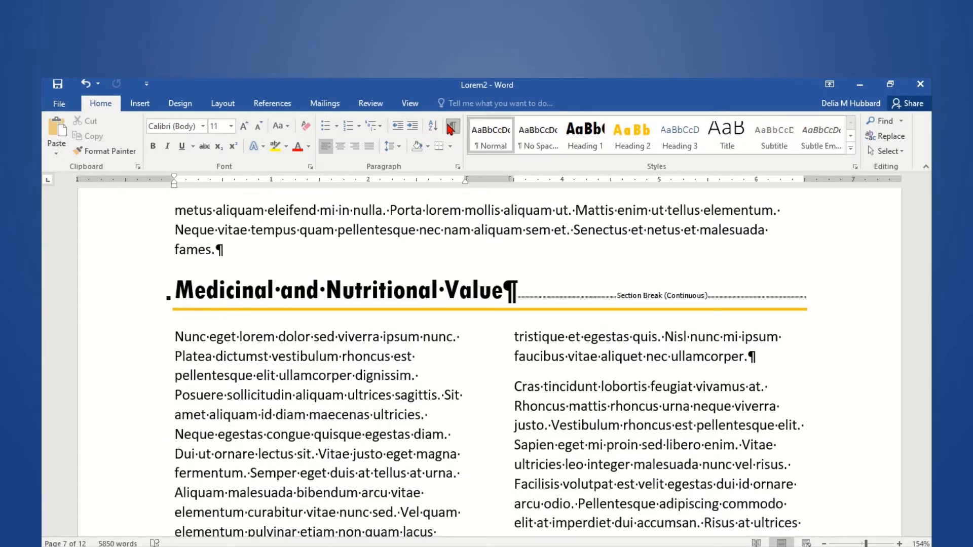
pyautogui.click(449, 127)
pyautogui.click(449, 128)
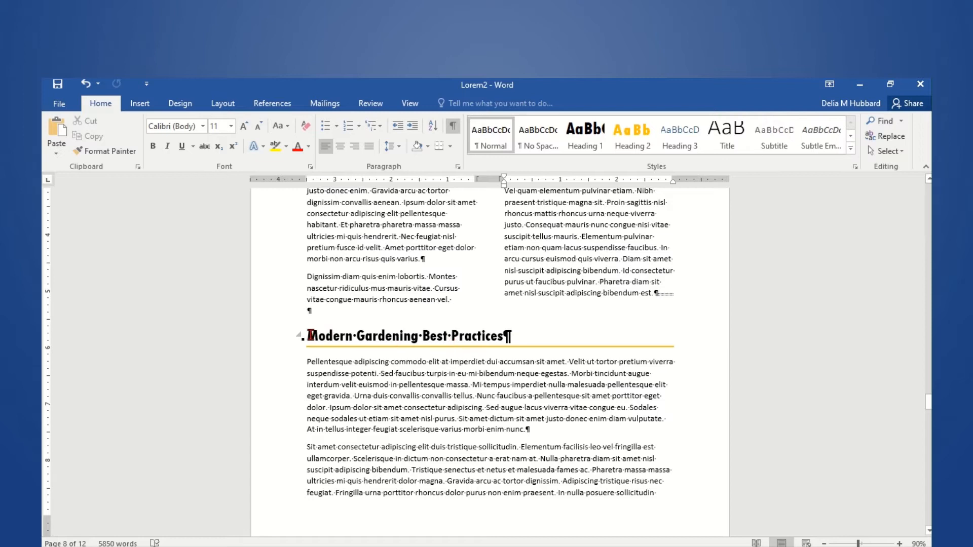
# Step: Insert a page break directly before the "Modern Gardening Best Practices" heading and check where it falls
pyautogui.click(310, 336)
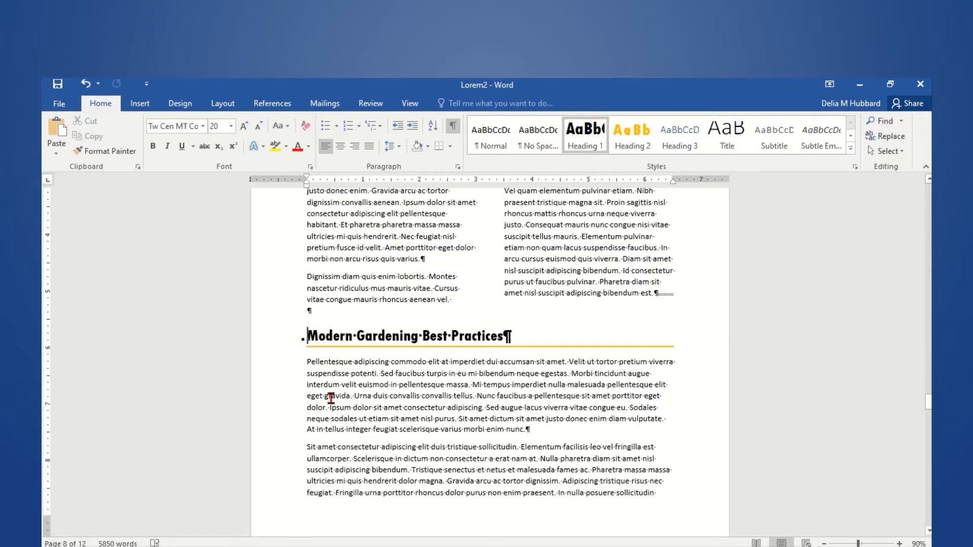
pyautogui.click(223, 103)
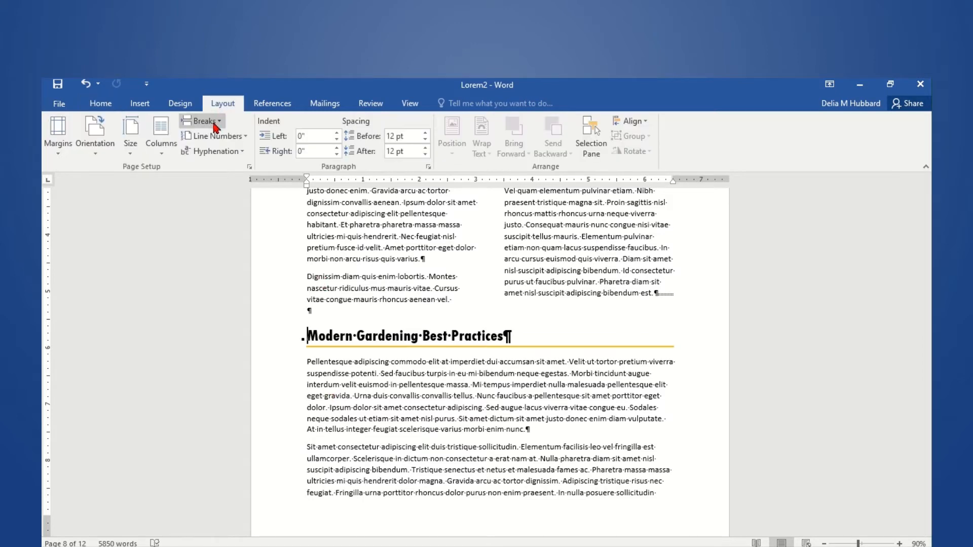
pyautogui.click(216, 121)
pyautogui.click(218, 149)
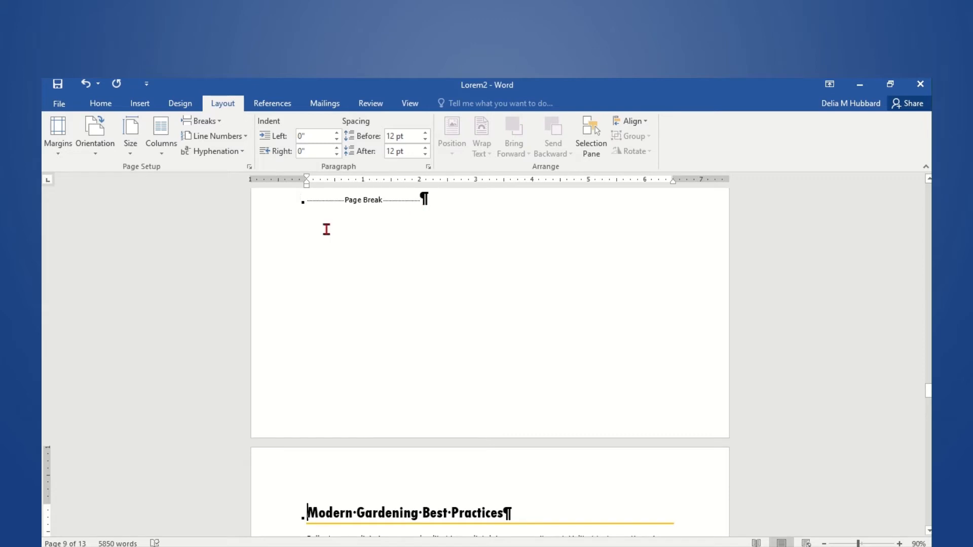
pyautogui.scroll(3, 375, 231)
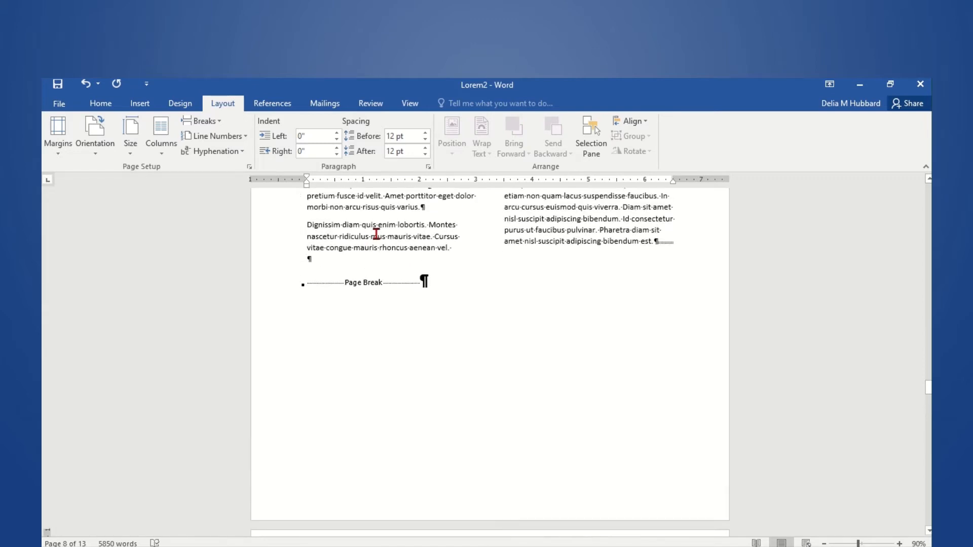
pyautogui.scroll(-3, 376, 235)
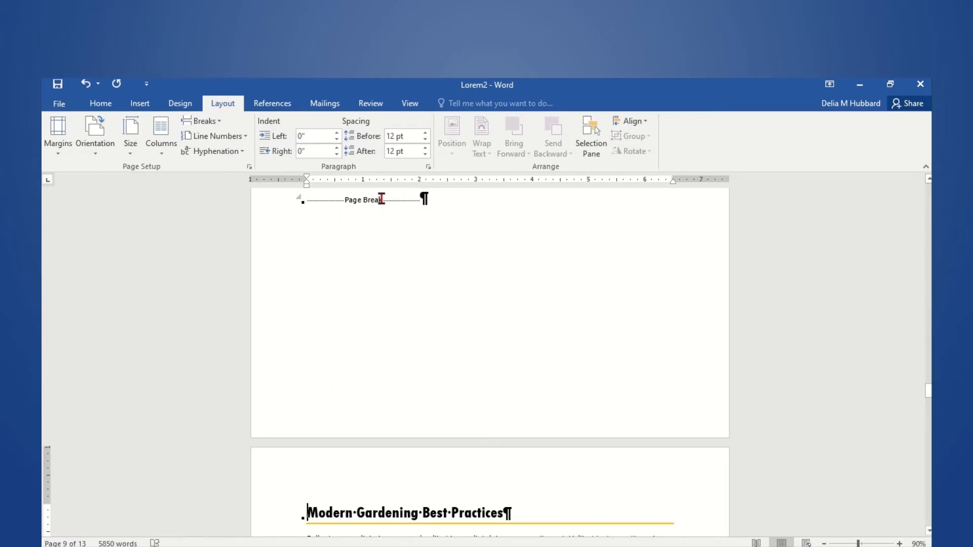
pyautogui.scroll(3, 382, 265)
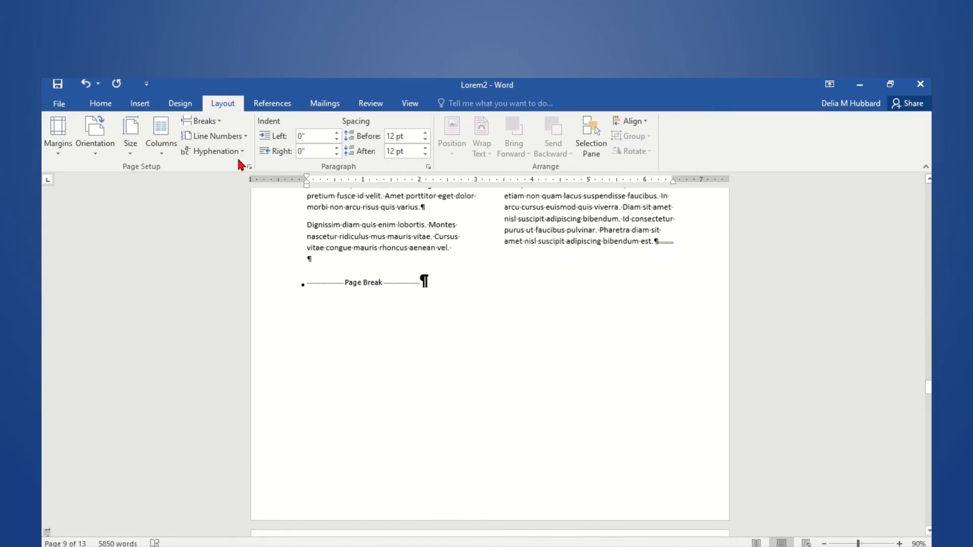
# Step: Toggle the formatting marks off and on again to compare how the page break below the two-column text displays
pyautogui.click(100, 106)
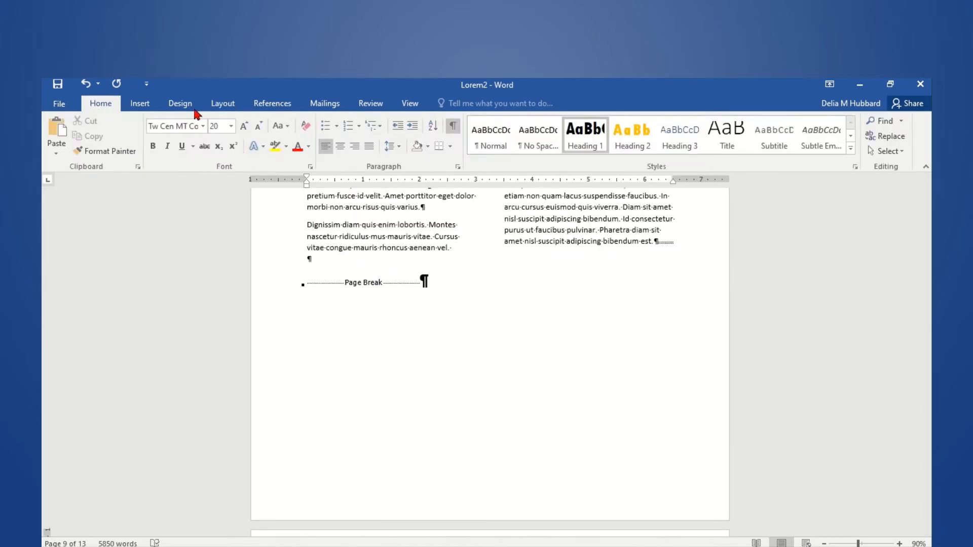
pyautogui.click(453, 127)
pyautogui.click(453, 129)
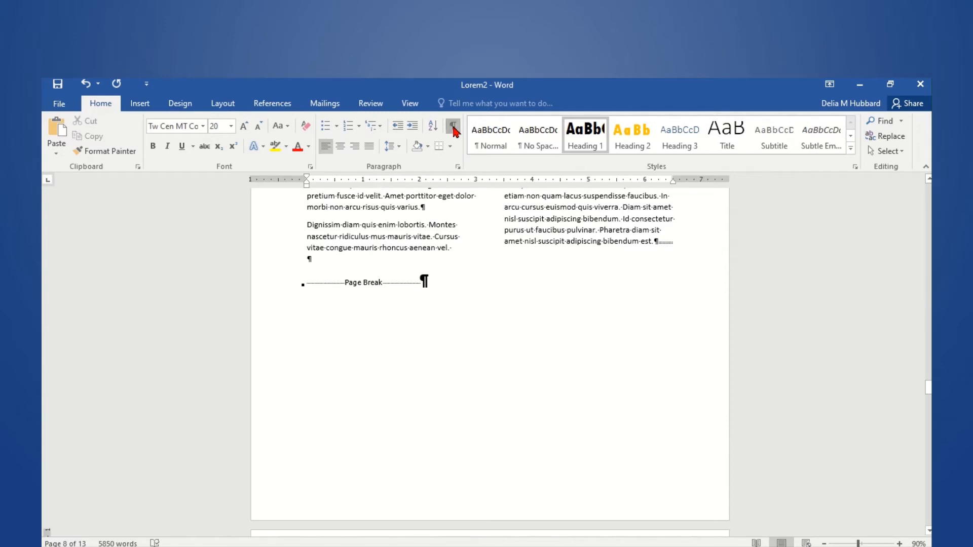
pyautogui.click(454, 129)
pyautogui.click(454, 129)
# Step: Review the break marks from the continuous section break at "Medicinal and Nutritional Value" to the page break below the columns
pyautogui.scroll(15, 466, 337)
pyautogui.scroll(20, 324, 330)
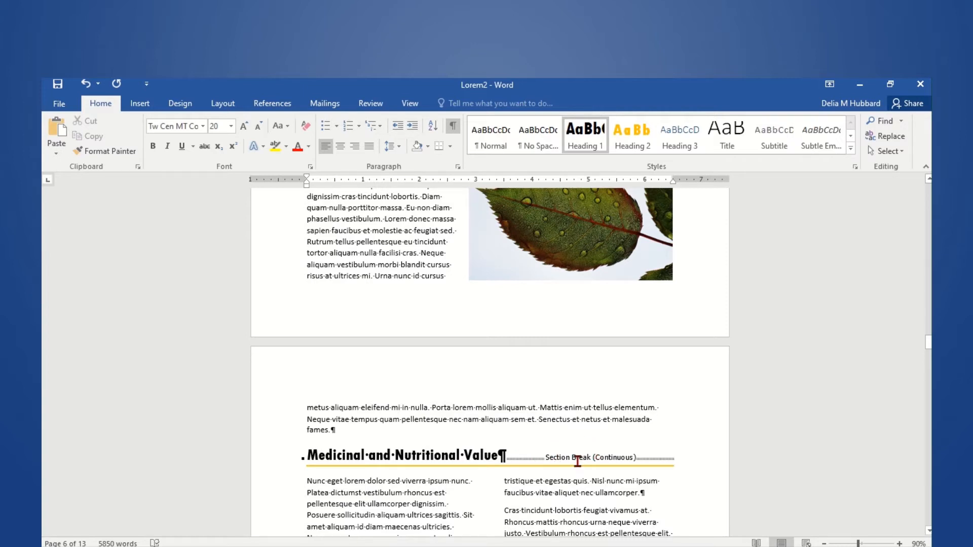
pyautogui.scroll(-8, 424, 498)
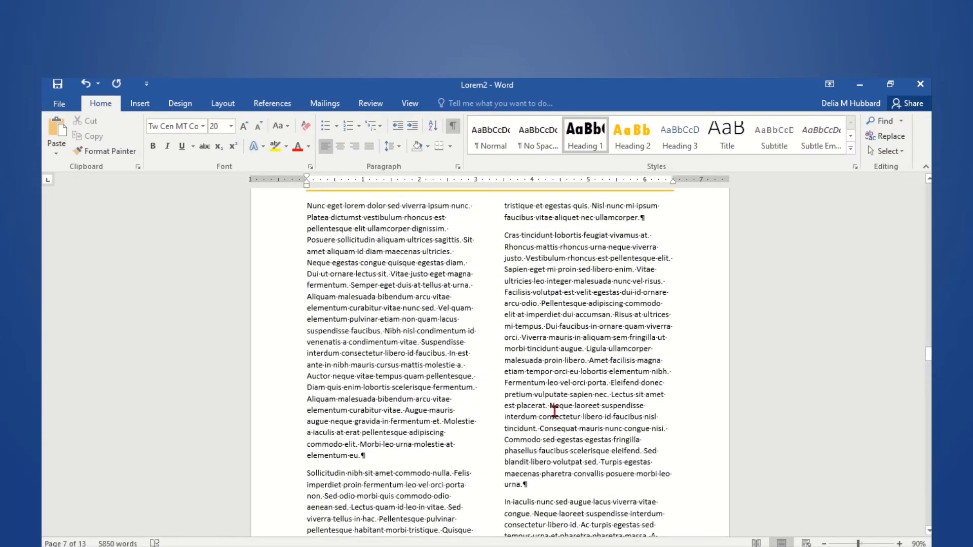
pyautogui.scroll(-10, 554, 406)
pyautogui.scroll(-4, 553, 415)
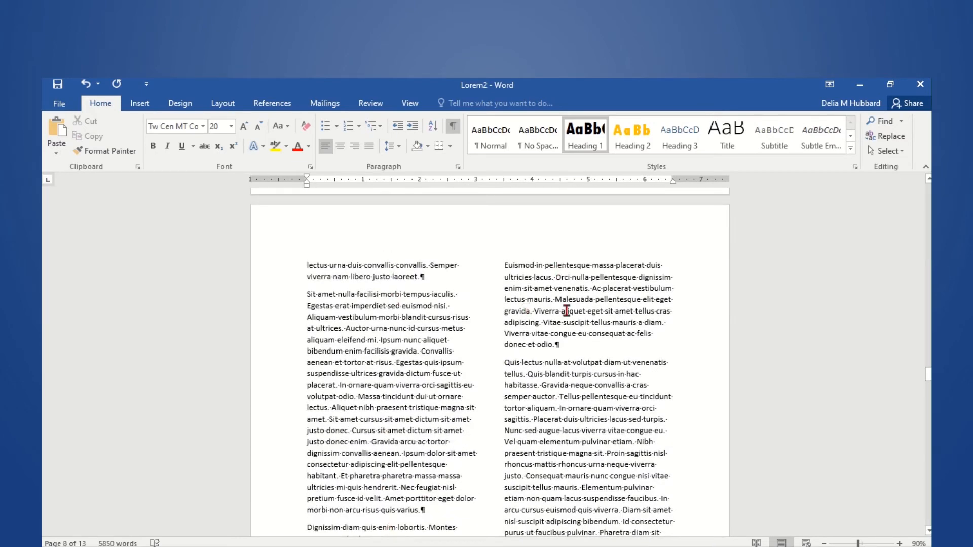
pyautogui.scroll(-6, 567, 311)
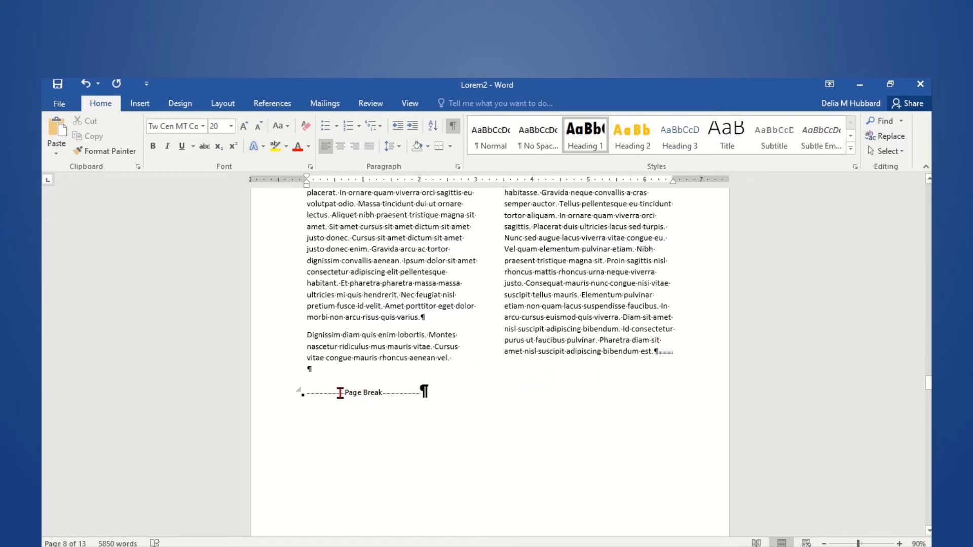
pyautogui.scroll(-10, 315, 402)
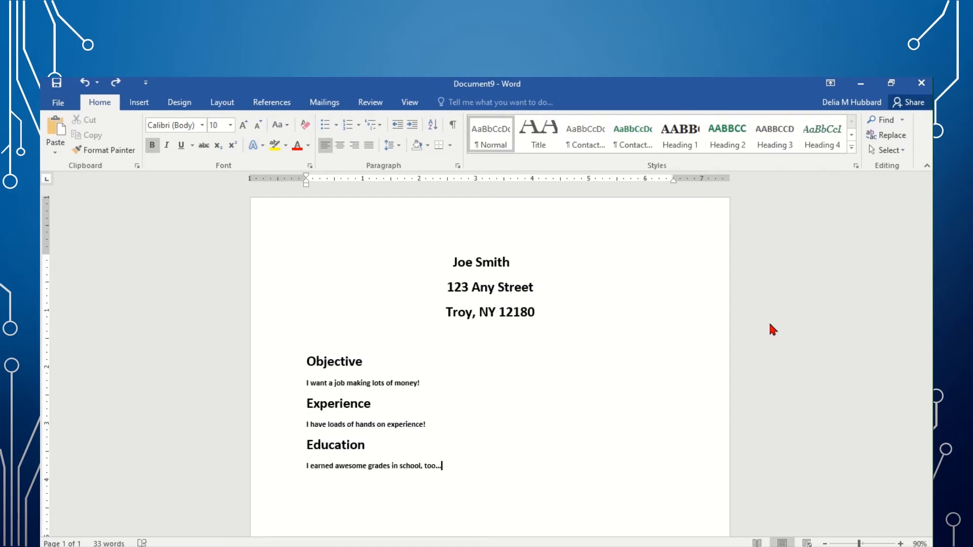
# Step: Show the formatting marks in the résumé document and highlight parts of the space marks in front of the name
pyautogui.click(457, 129)
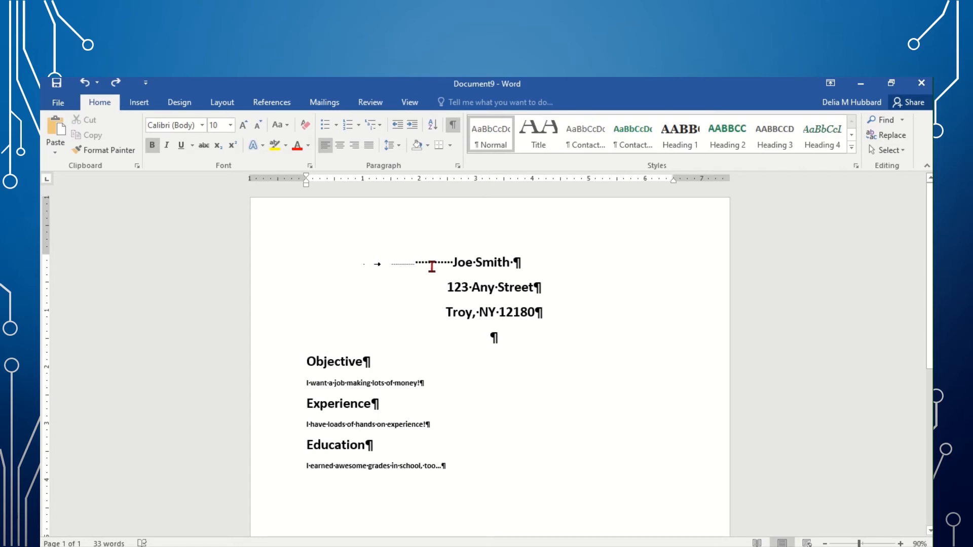
pyautogui.moveTo(405, 262); pyautogui.dragTo(392, 263)
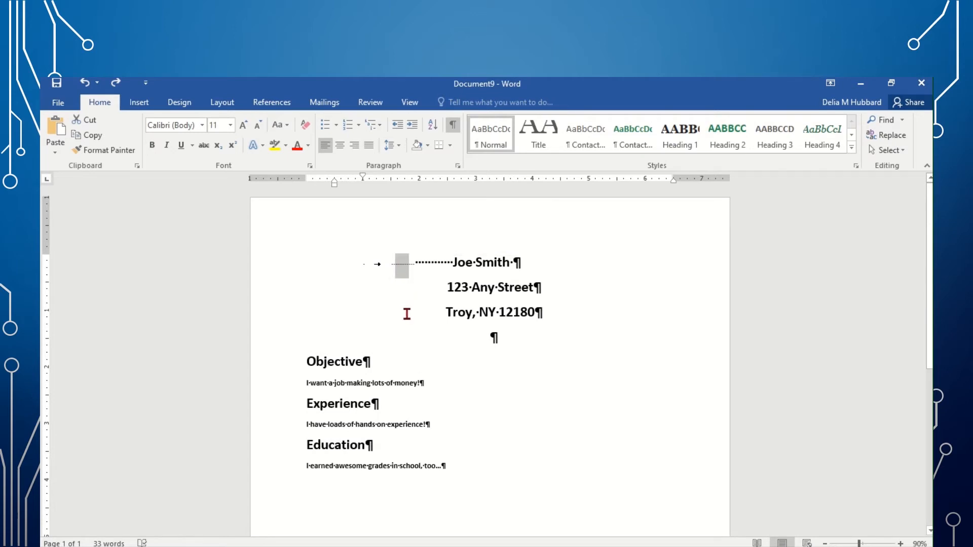
pyautogui.moveTo(428, 263); pyautogui.dragTo(446, 264)
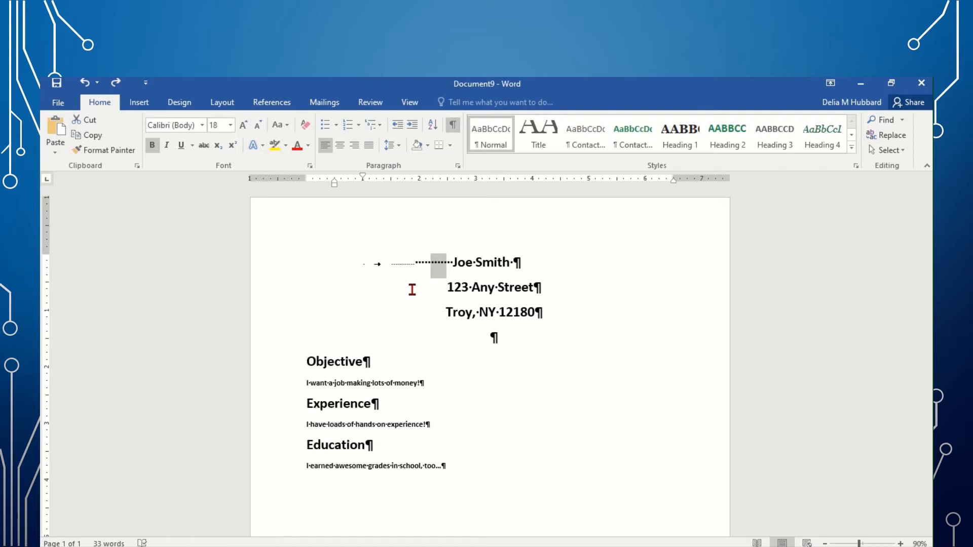
# Step: Delete the run of large bold spaces directly in front of the name on the résumé's first line
pyautogui.click(453, 263)
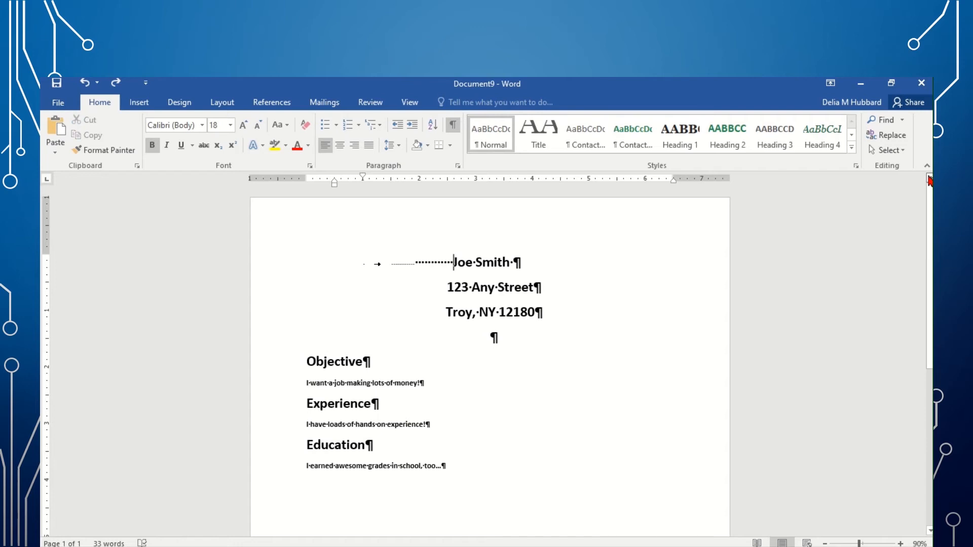
pyautogui.press('BackSpace')
pyautogui.press('BackSpace')
pyautogui.press('BackSpace')
pyautogui.press('BackSpace')
pyautogui.press('BackSpace')
pyautogui.press('BackSpace')
pyautogui.press('BackSpace')
pyautogui.press('BackSpace')
pyautogui.press('BackSpace')
pyautogui.press('BackSpace')
pyautogui.press('BackSpace')
pyautogui.press('BackSpace')
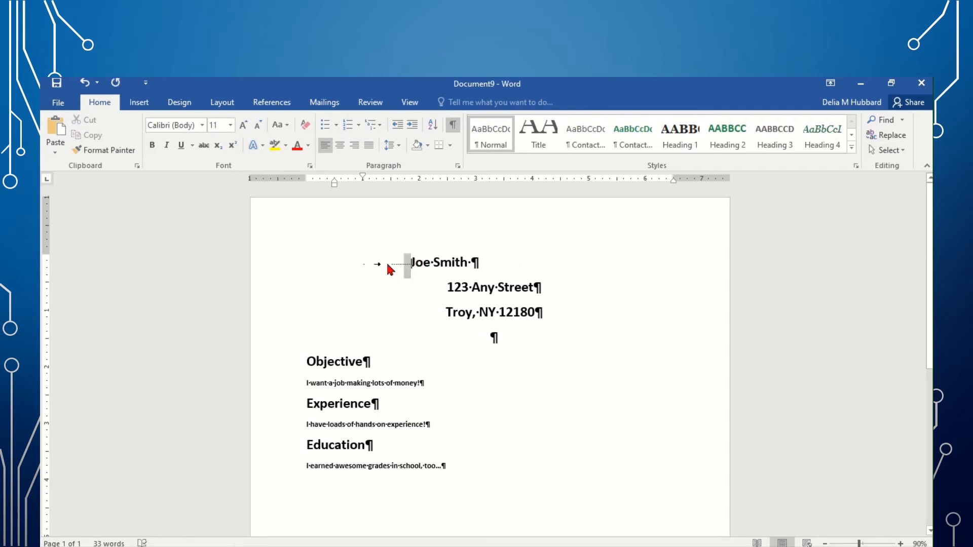
# Step: Remove the remaining spaces, tab and indent before the name on the résumé's first line, and center that line
pyautogui.click(355, 269)
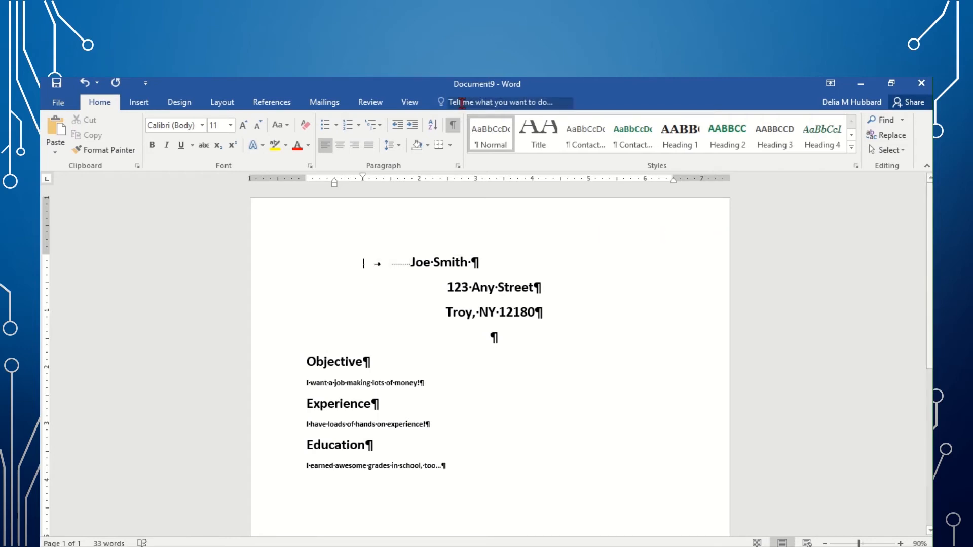
pyautogui.moveTo(397, 263); pyautogui.dragTo(346, 270)
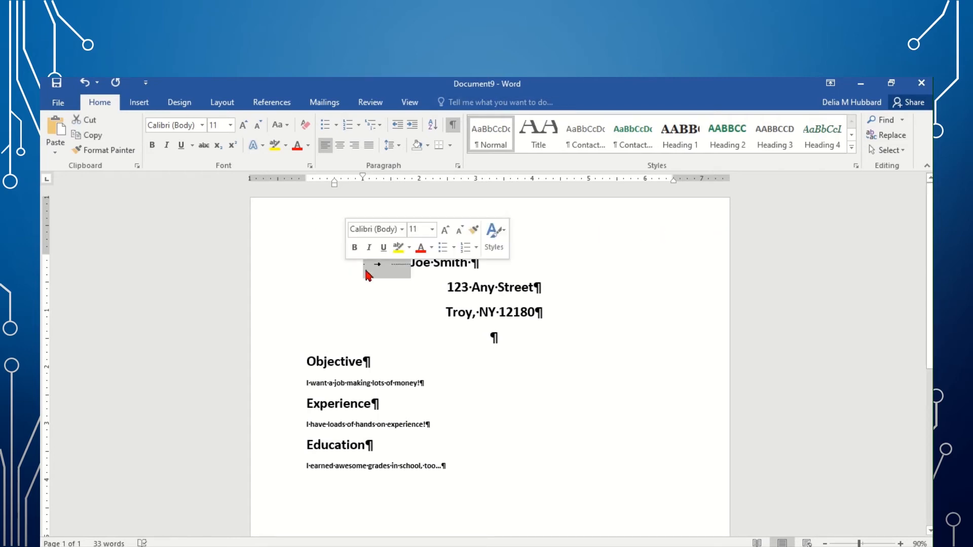
pyautogui.press('BackSpace')
pyautogui.press('BackSpace')
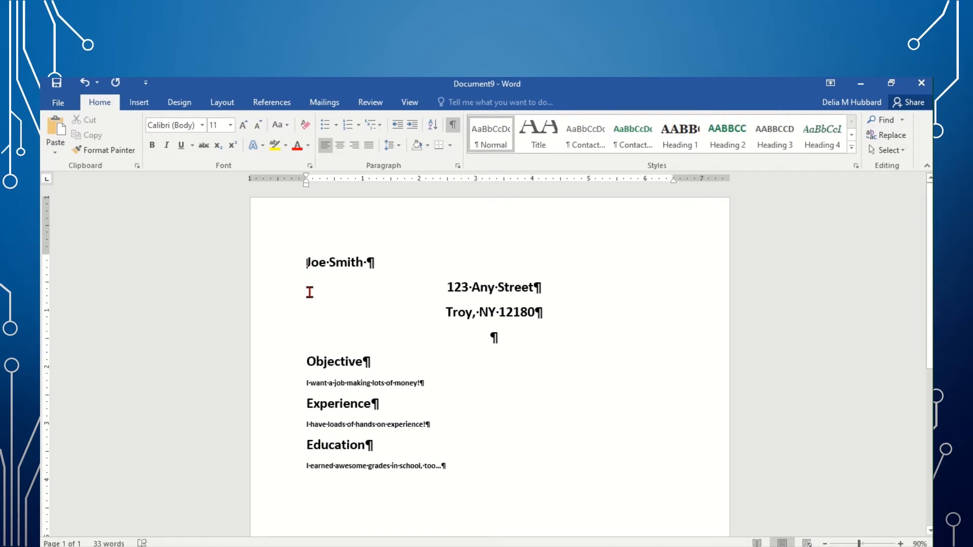
pyautogui.click(340, 148)
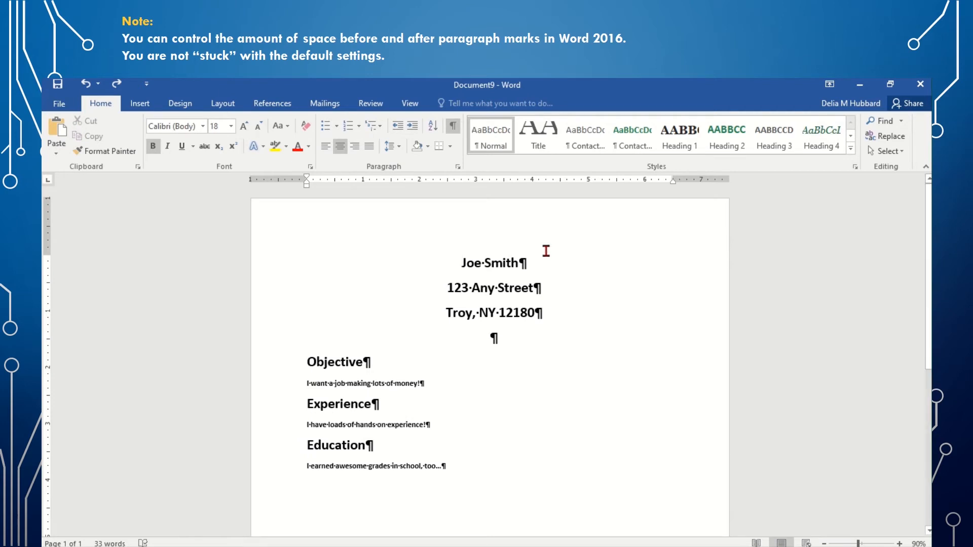
# Step: Remove the space after the name paragraph and after the street address paragraph in the résumé heading
pyautogui.click(507, 263)
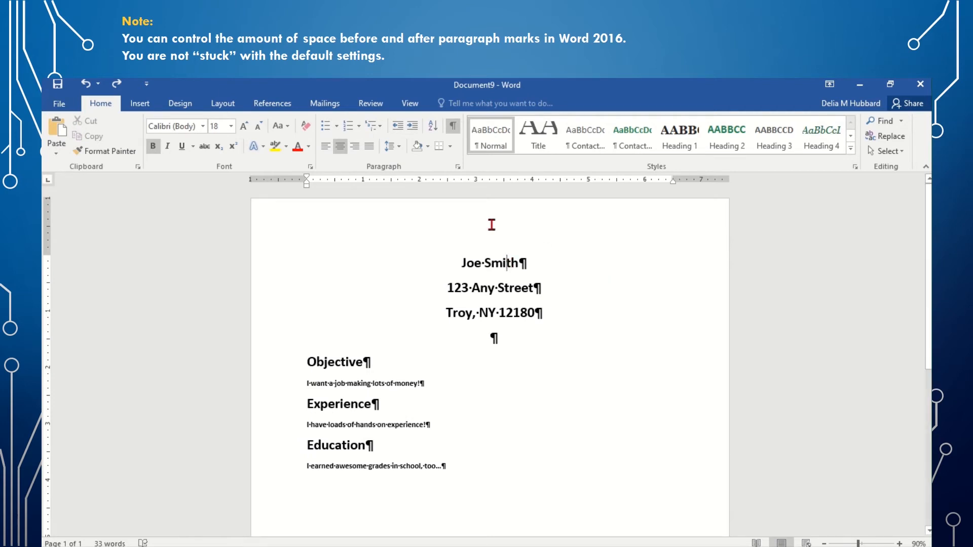
pyautogui.click(399, 147)
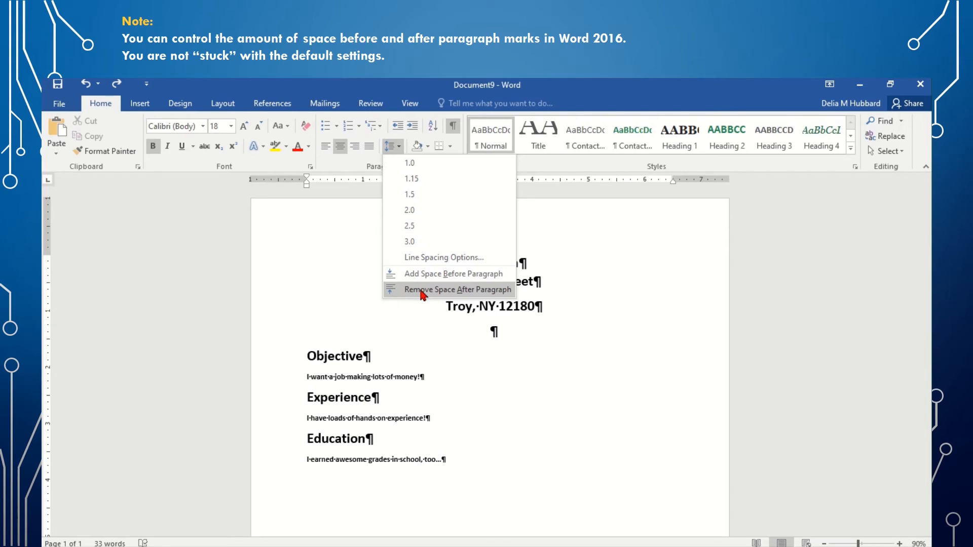
pyautogui.click(400, 163)
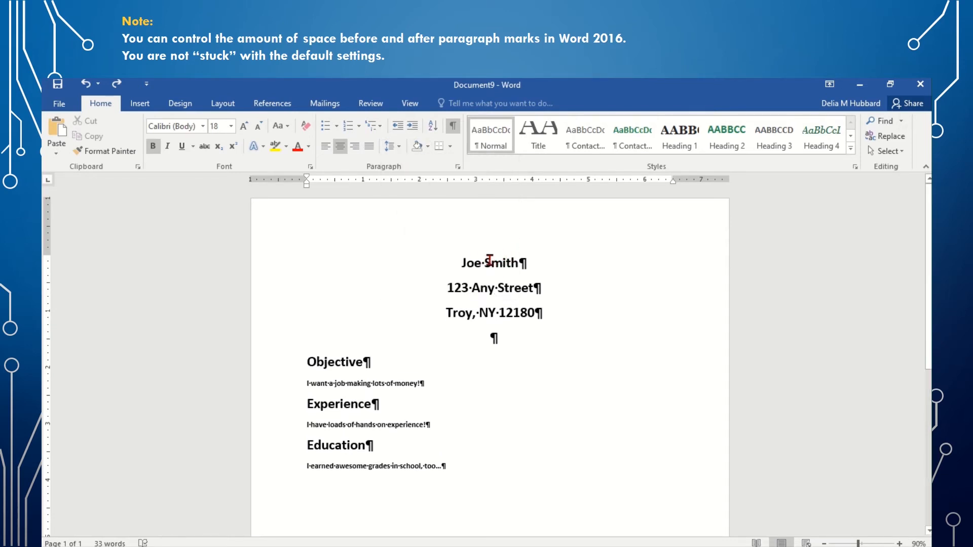
pyautogui.click(392, 147)
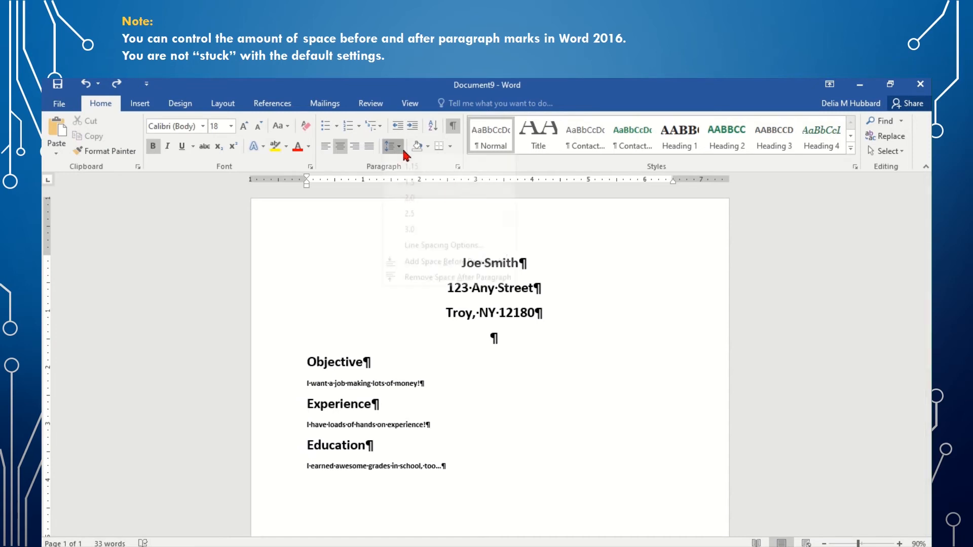
pyautogui.click(388, 289)
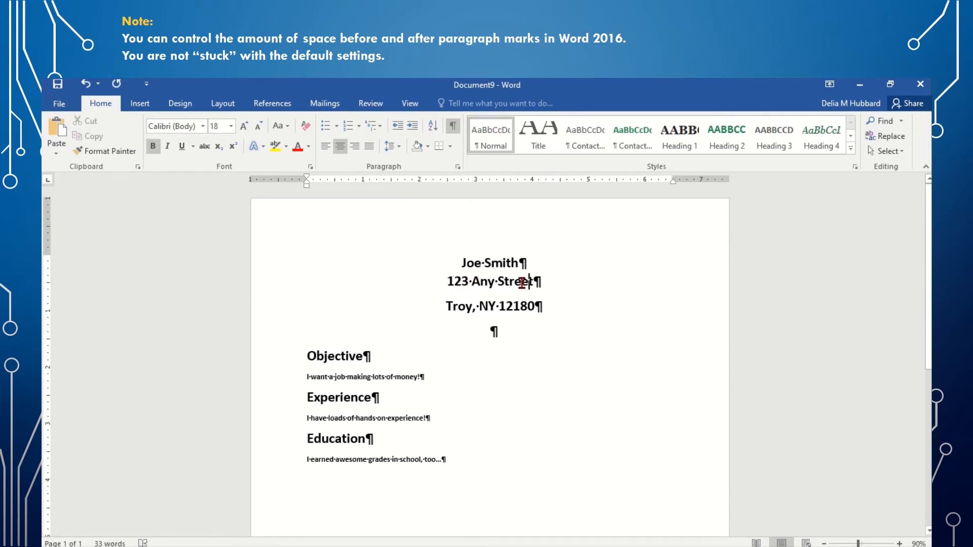
pyautogui.click(390, 146)
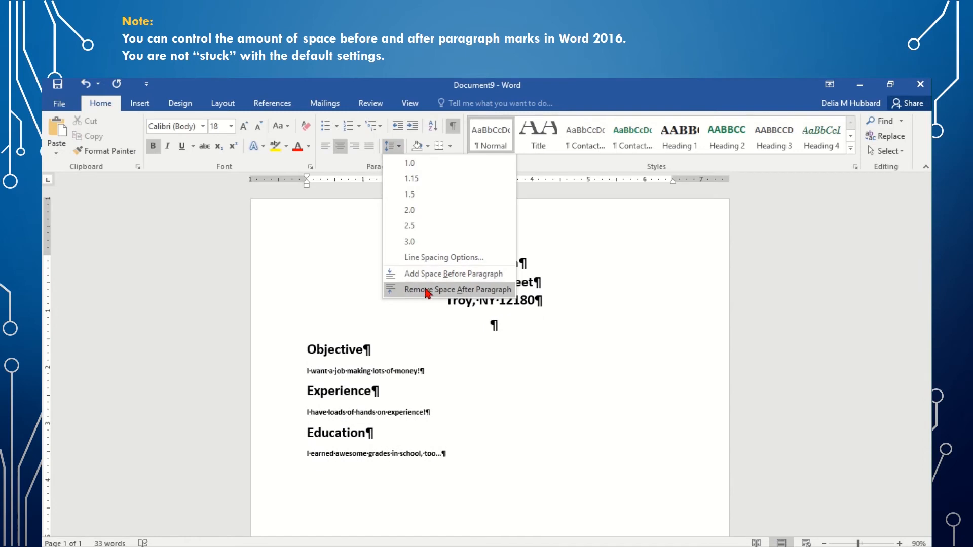
pyautogui.click(427, 290)
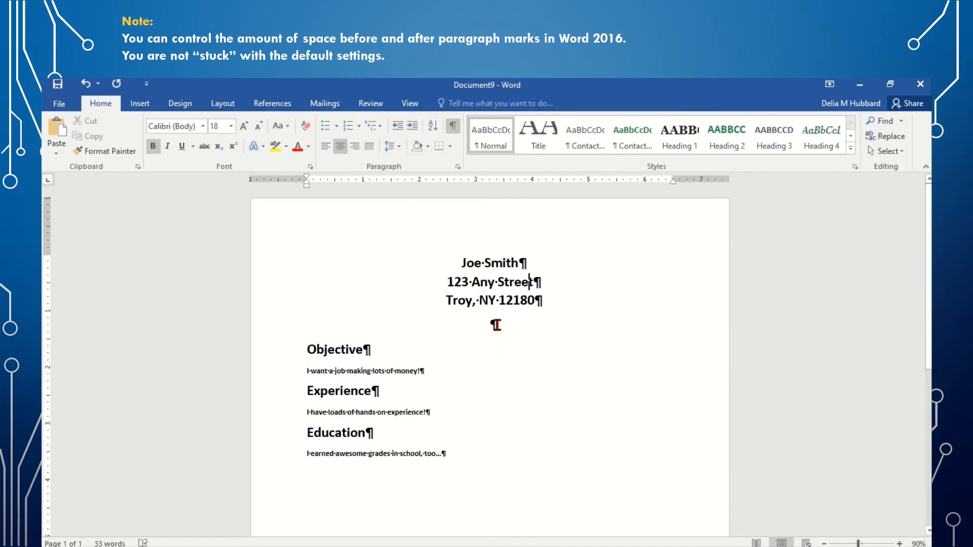
# Step: Add a second empty paragraph between the résumé's address lines and the "Objective" heading
pyautogui.click(496, 325)
pyautogui.press('Return')
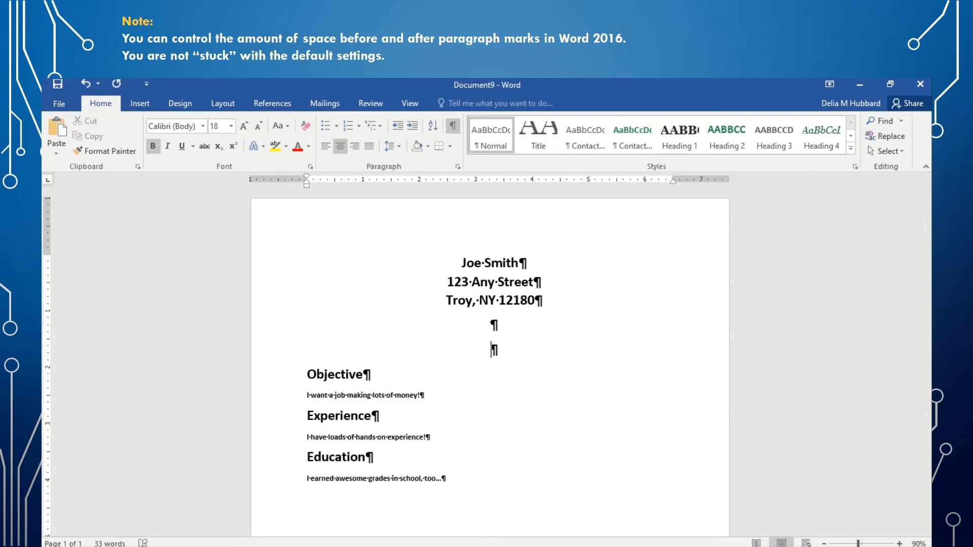
# Step: Enter the name, street address and city line again in the empty paragraph above "Objective", separating the lines with manual line breaks
pyautogui.write('Joe Smith')
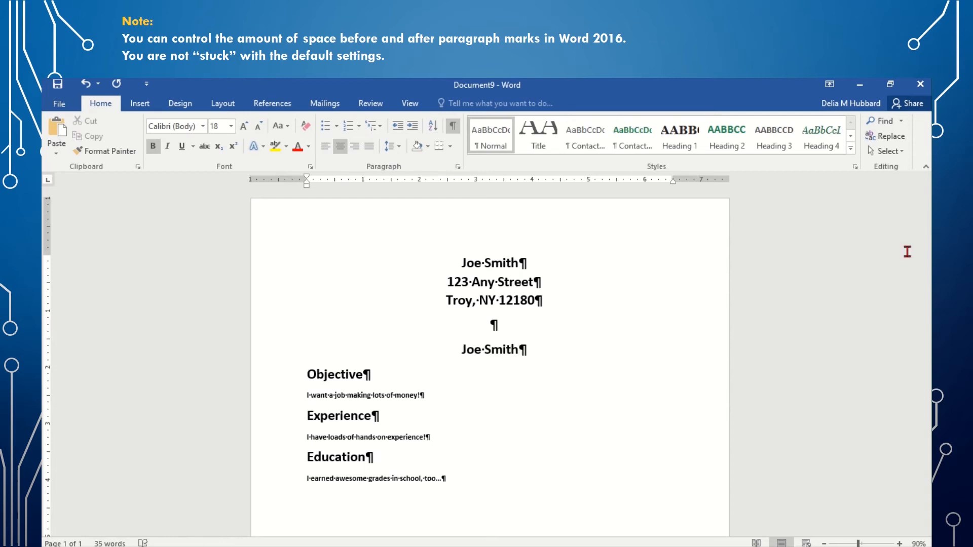
pyautogui.hotkey('shift', 'Return')
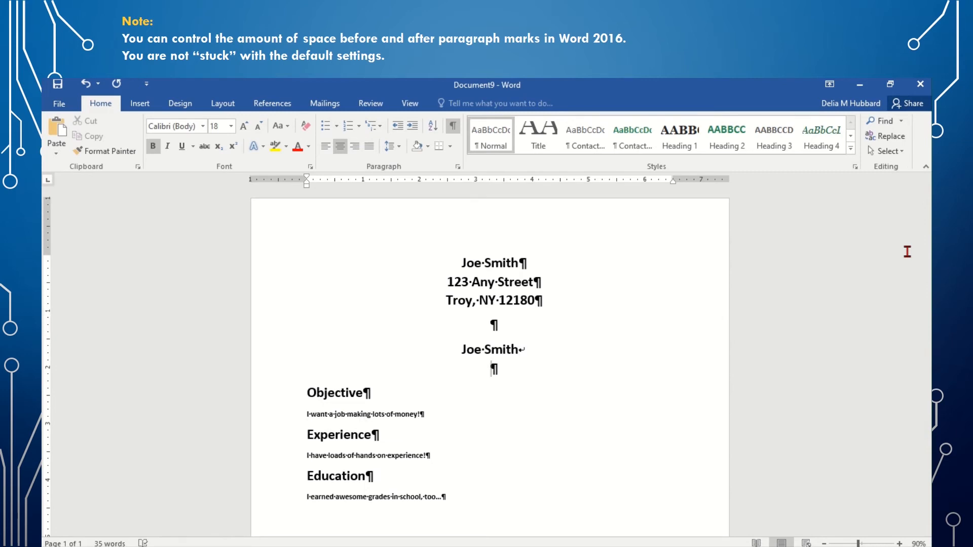
pyautogui.write('123· An')
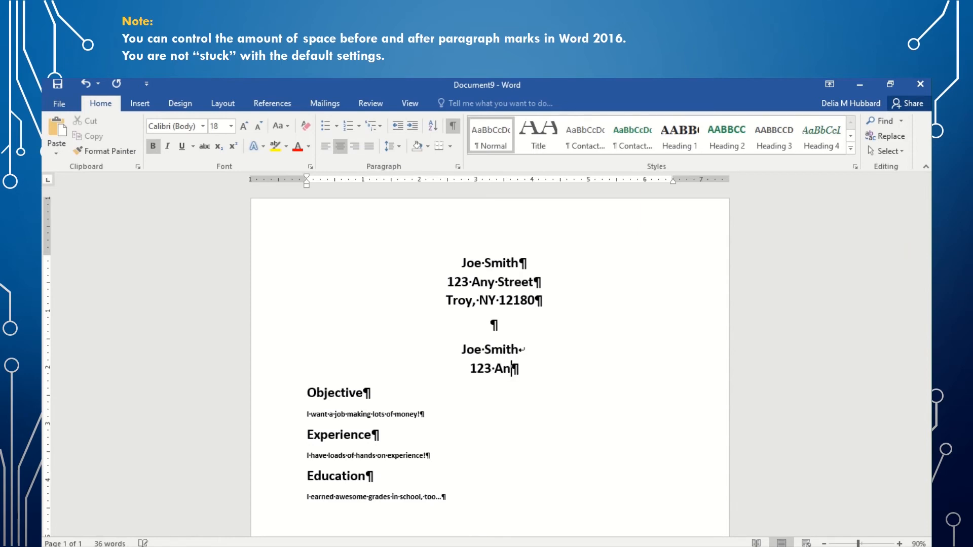
pyautogui.write('y Street')
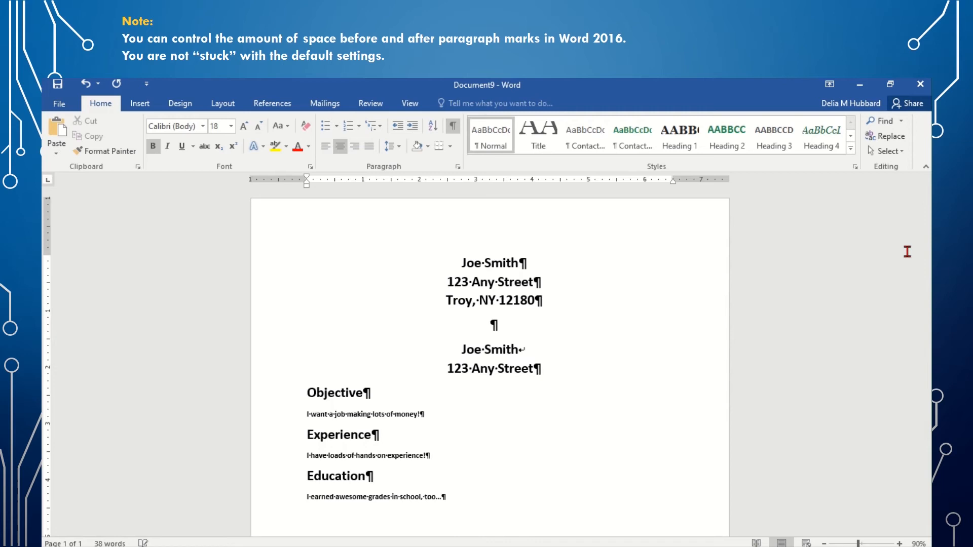
pyautogui.hotkey('shift', 'Return')
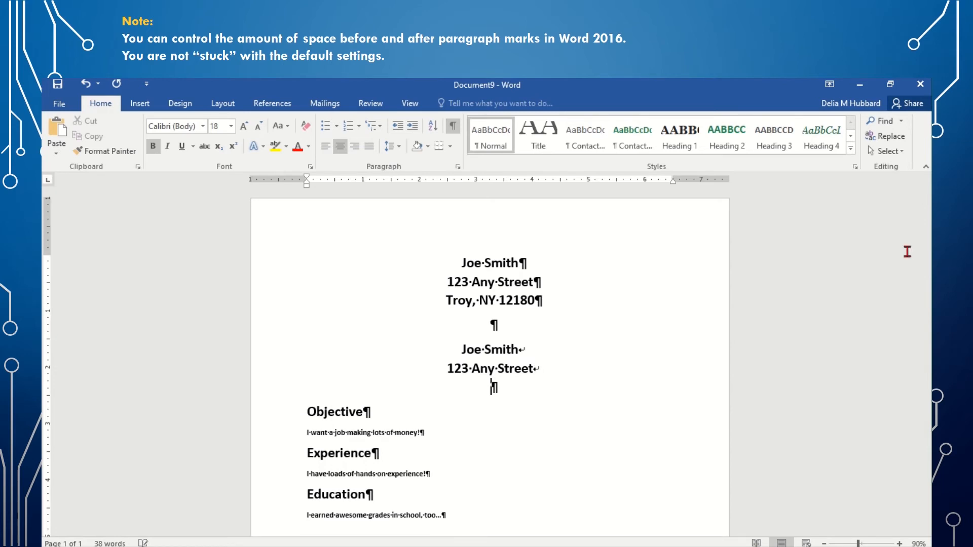
pyautogui.write('Troy, NY 12180')
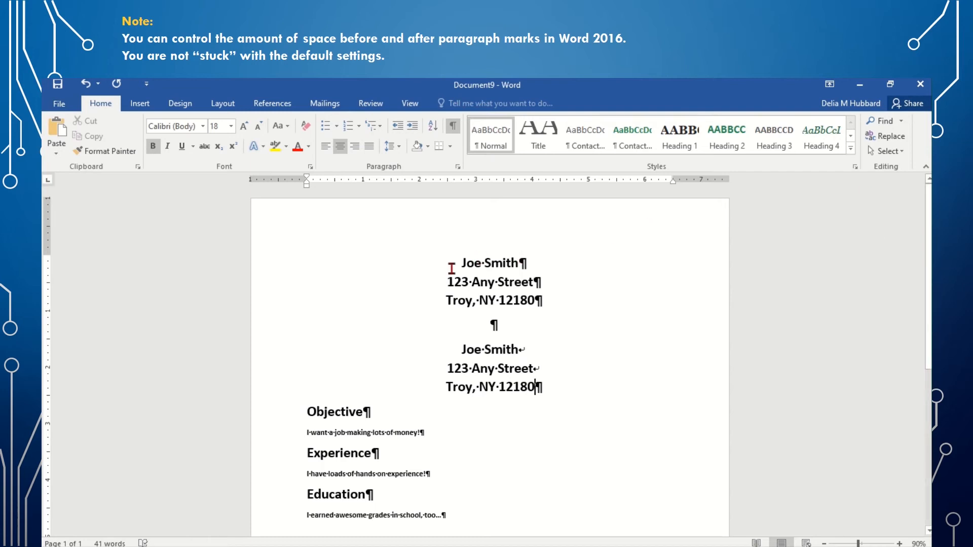
# Step: Compare the two heading blocks by selecting each upper line as its own paragraph and the lower block as a single paragraph
pyautogui.moveTo(467, 263); pyautogui.dragTo(511, 264)
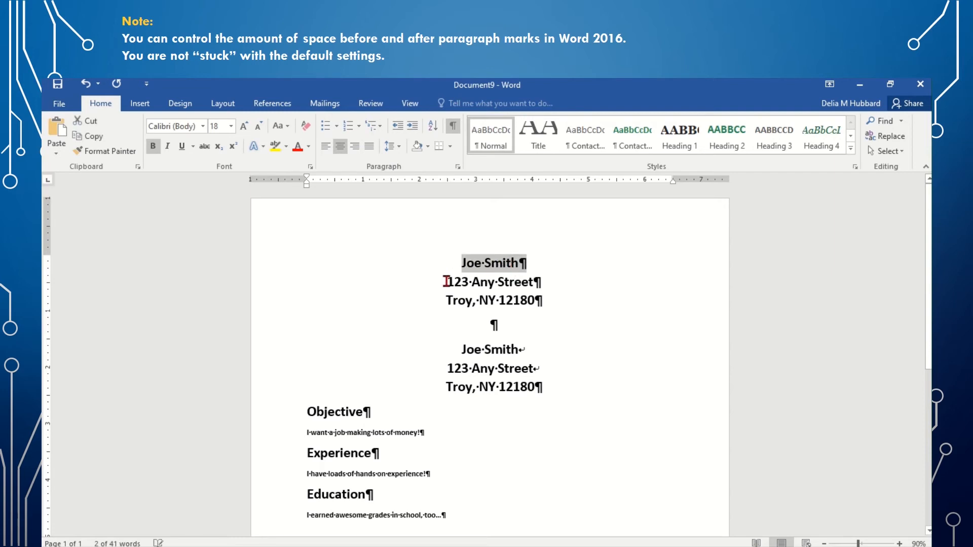
pyautogui.moveTo(446, 282); pyautogui.dragTo(544, 282)
pyautogui.moveTo(444, 304); pyautogui.dragTo(541, 300)
pyautogui.click(504, 354)
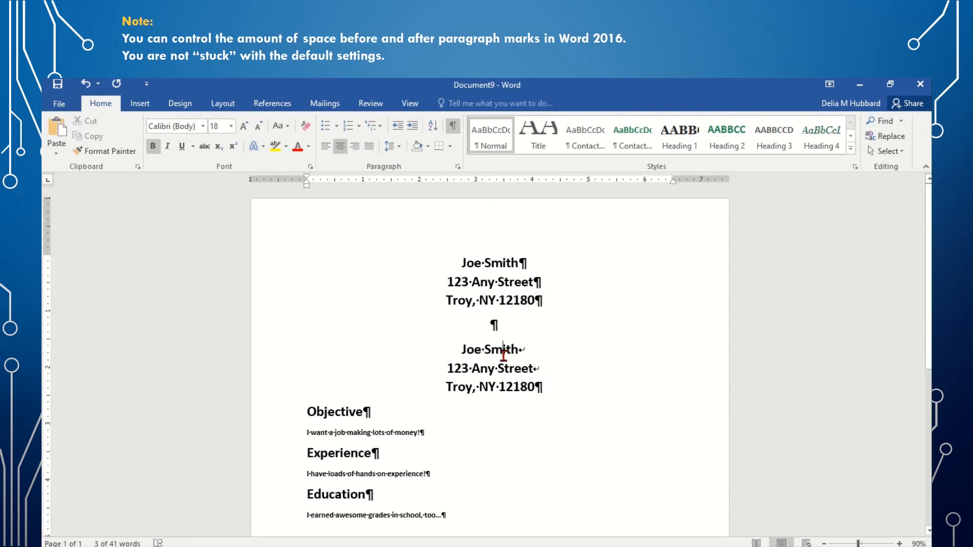
pyautogui.moveTo(463, 349); pyautogui.dragTo(532, 388)
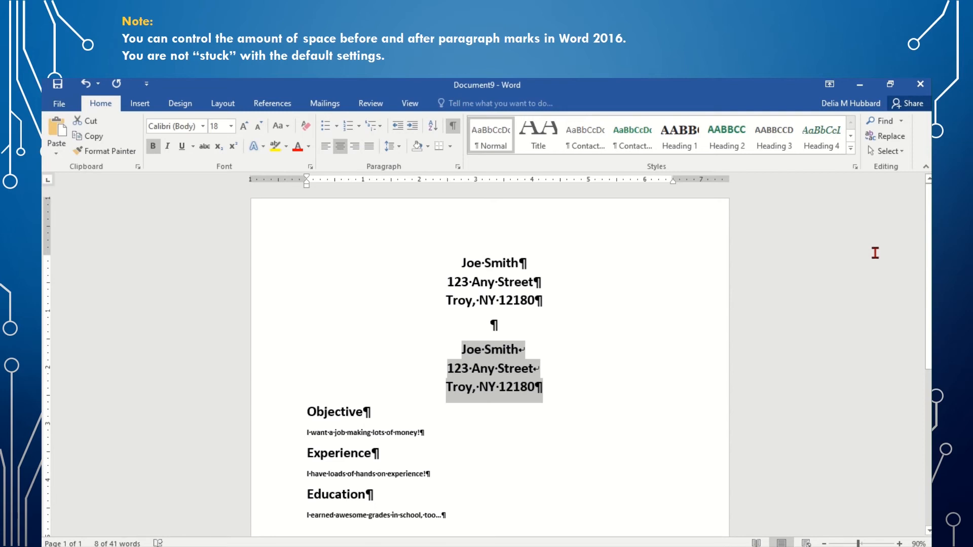
pyautogui.click(489, 264)
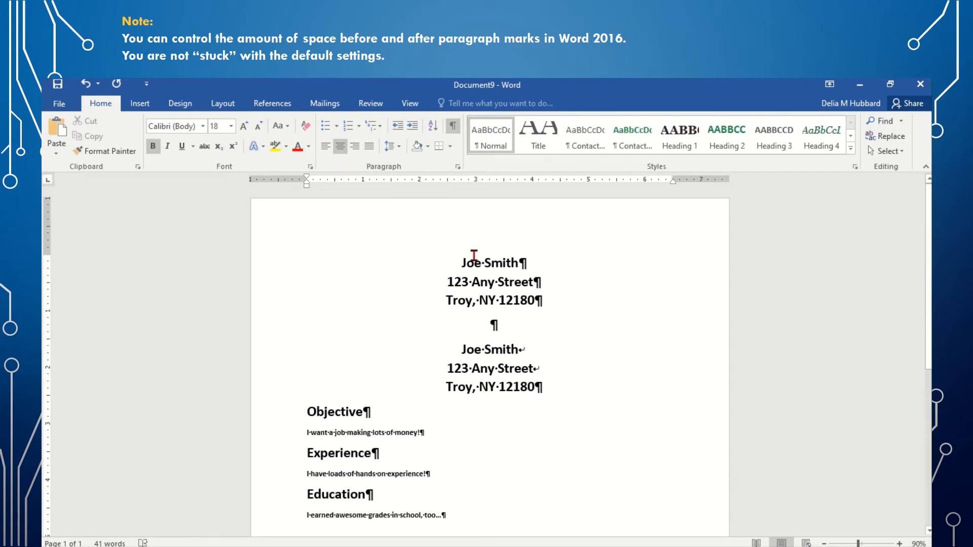
# Step: Left-align the name paragraph of the upper heading block, and also its street and city paragraphs
pyautogui.moveTo(453, 263); pyautogui.dragTo(506, 262)
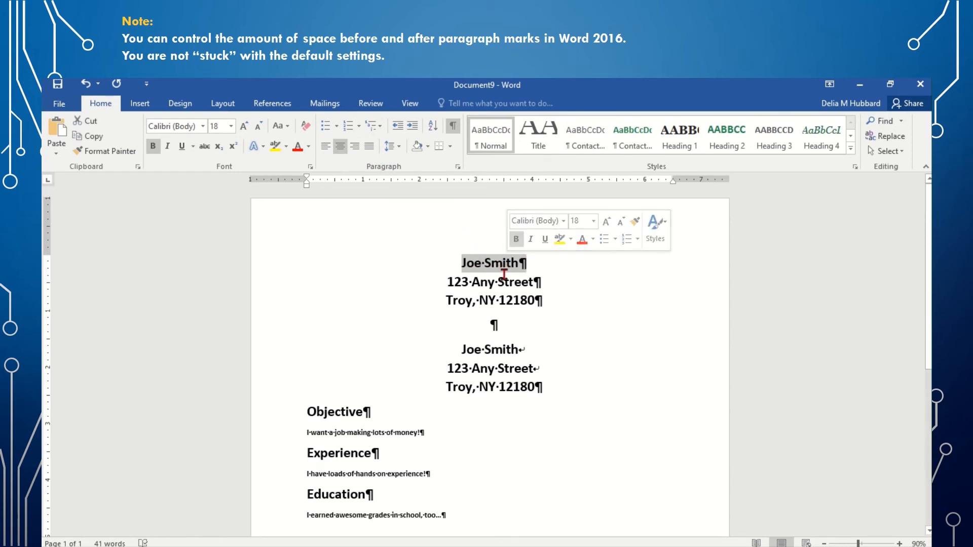
pyautogui.click(325, 146)
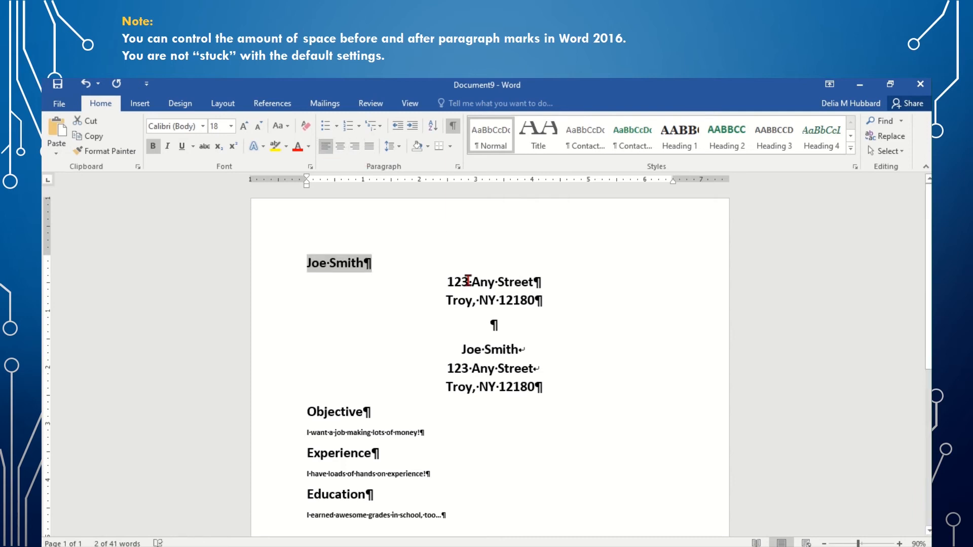
pyautogui.moveTo(467, 280); pyautogui.dragTo(540, 300)
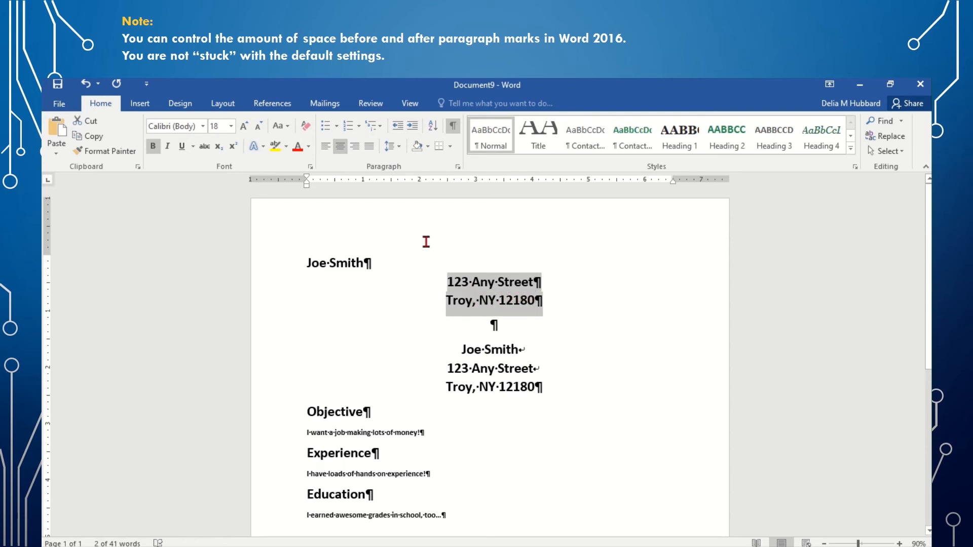
pyautogui.hotkey('ctrl', 'l')
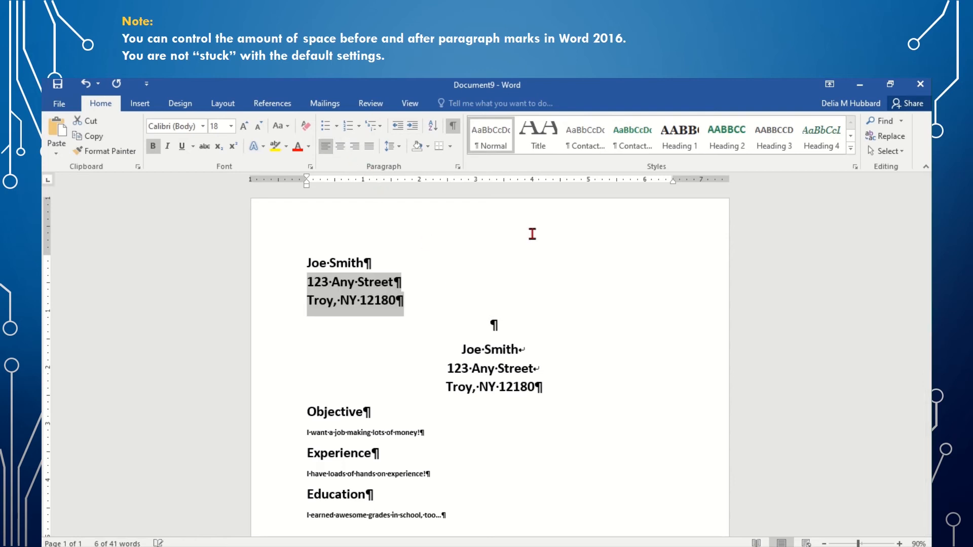
# Step: Right-align the name paragraph and center the street paragraph in the upper heading block
pyautogui.click(538, 260)
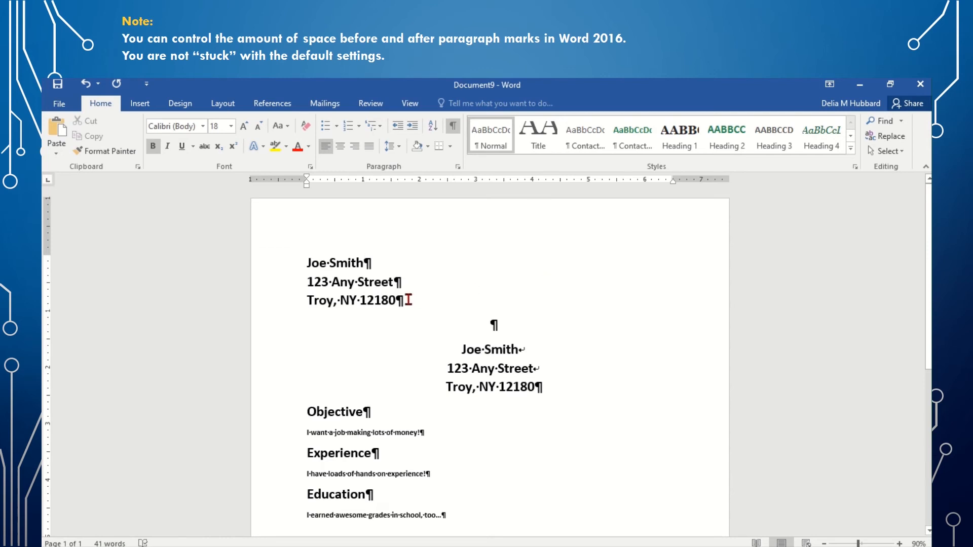
pyautogui.click(355, 146)
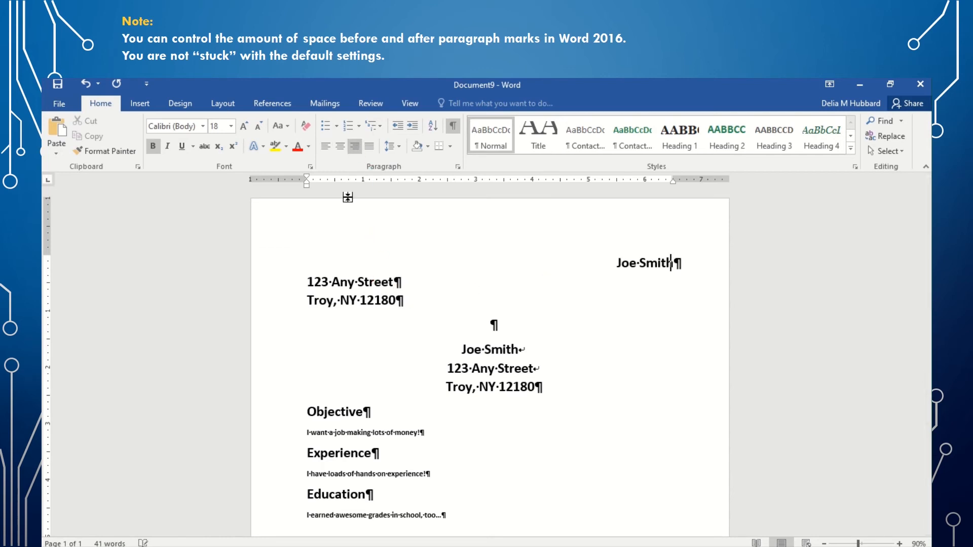
pyautogui.click(340, 282)
pyautogui.click(340, 146)
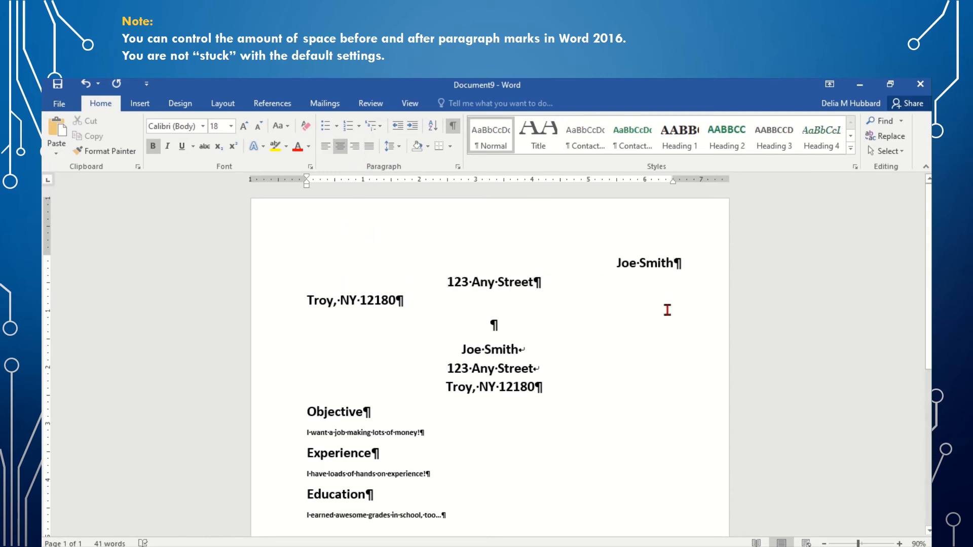
# Step: Try left, center and right alignment on the lower heading block with line breaks, and return it to centered
pyautogui.click(480, 368)
pyautogui.moveTo(462, 349); pyautogui.dragTo(525, 384)
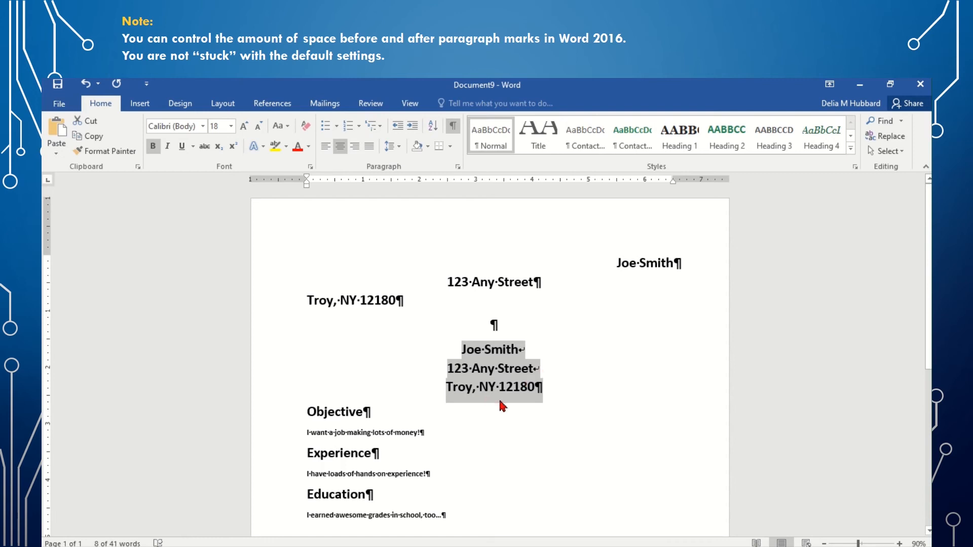
pyautogui.click(513, 374)
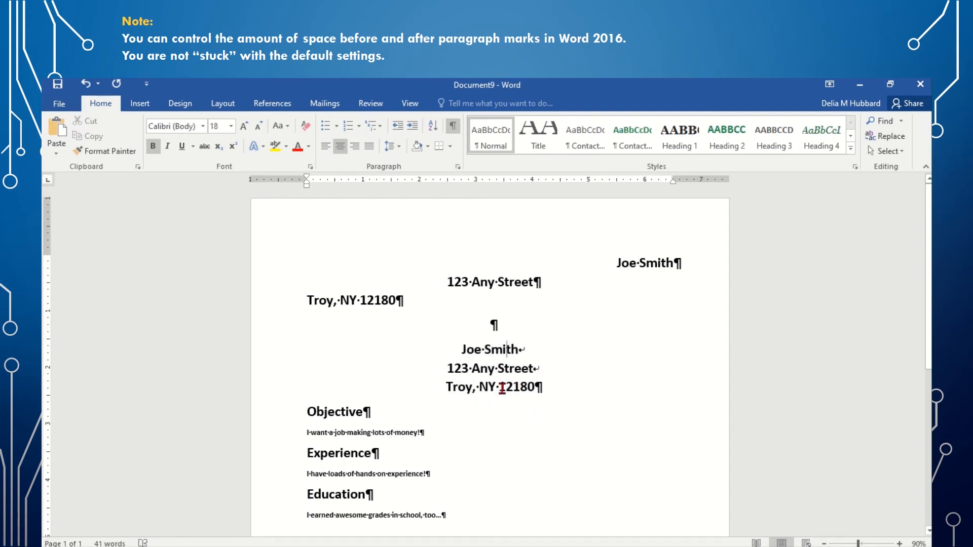
pyautogui.click(325, 147)
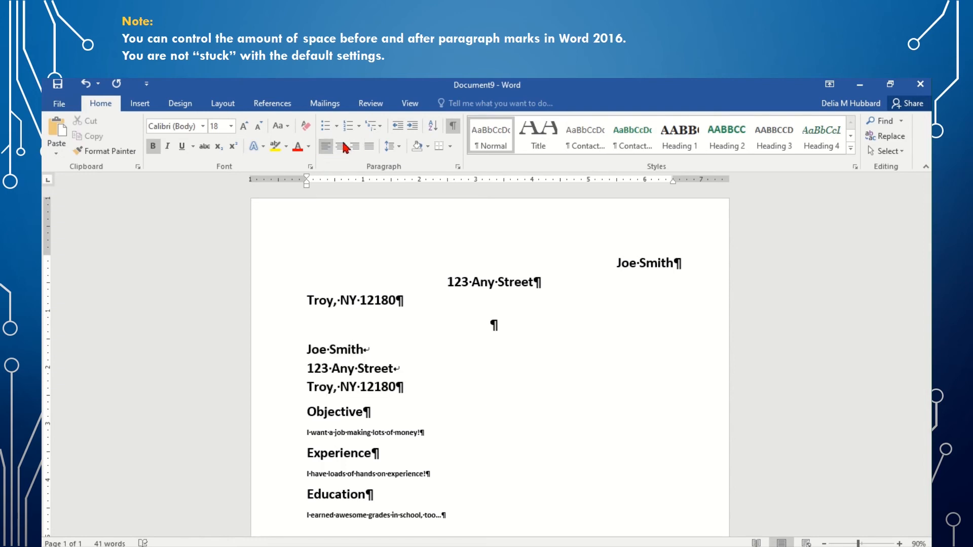
pyautogui.click(340, 147)
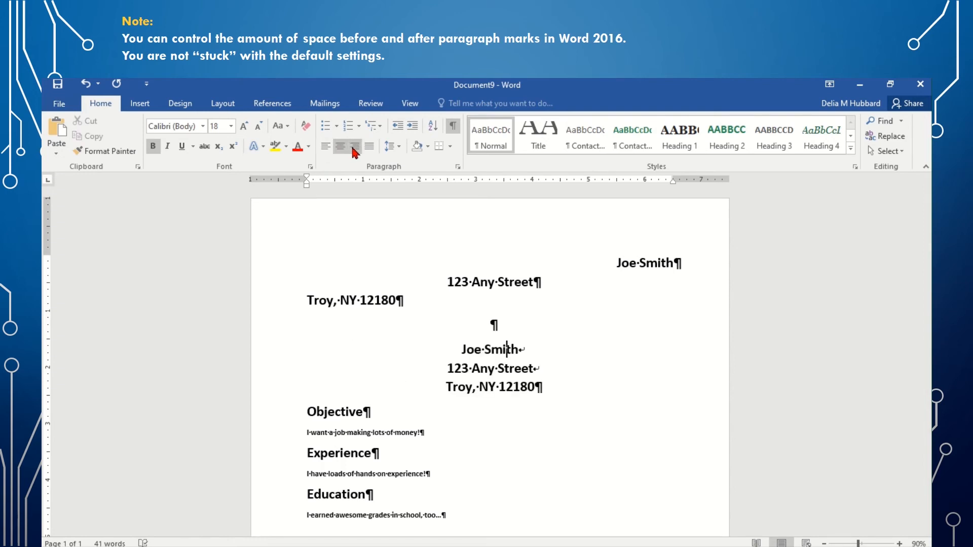
pyautogui.click(355, 150)
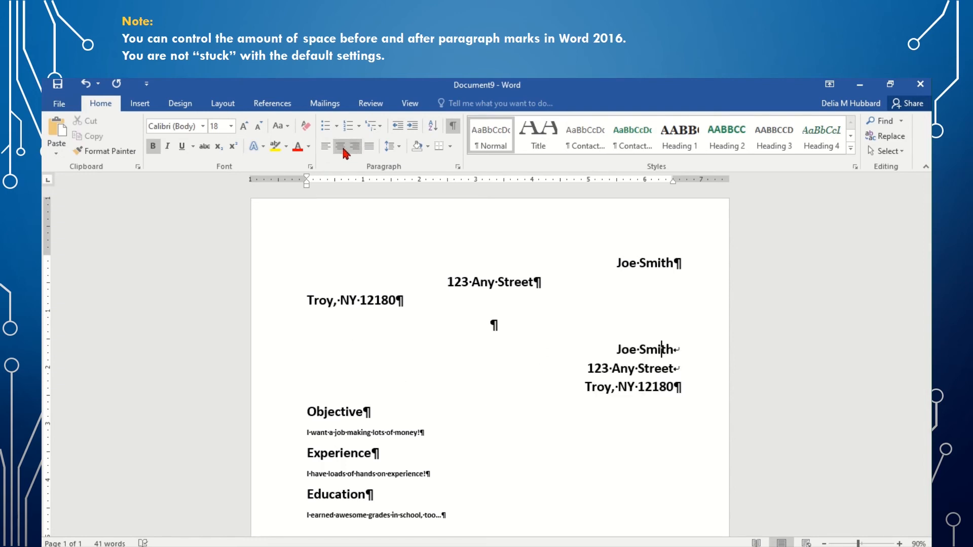
pyautogui.click(343, 151)
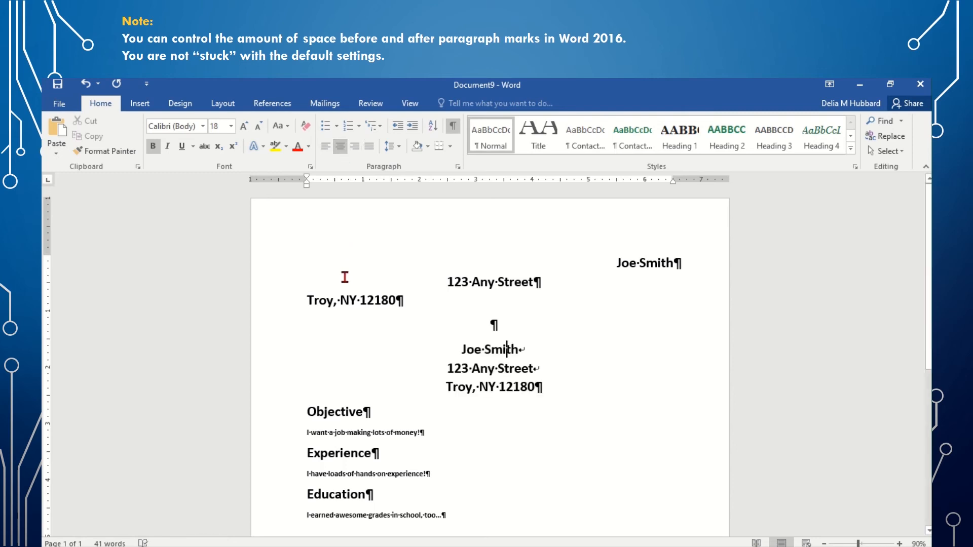
# Step: Center all three paragraphs of the upper heading block, and toggle the display of formatting marks
pyautogui.moveTo(359, 301); pyautogui.dragTo(601, 259)
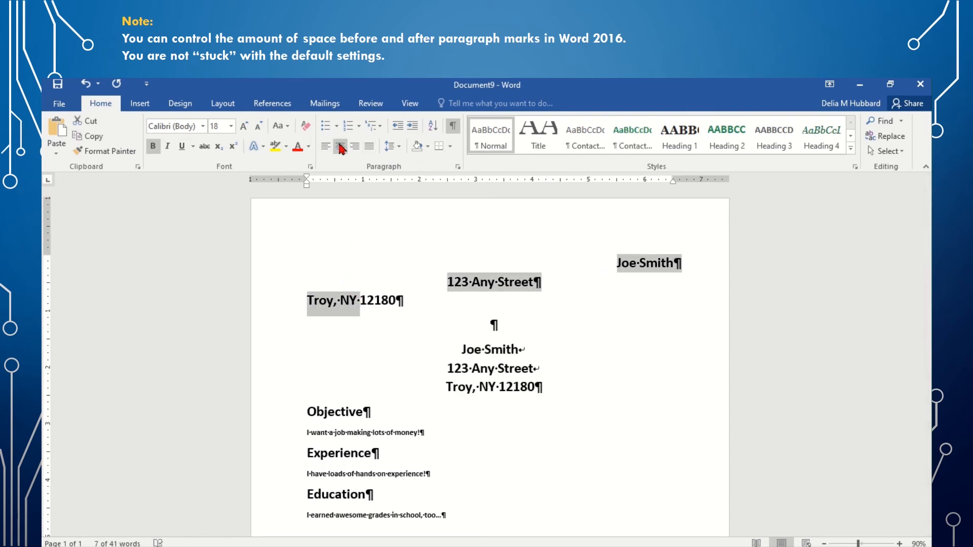
pyautogui.hotkey('ctrl', 'e')
pyautogui.click(550, 247)
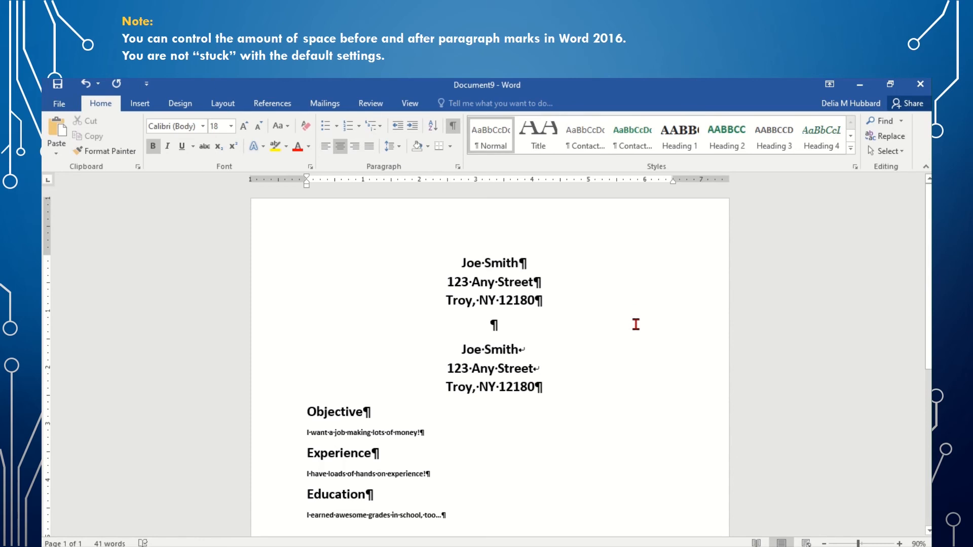
pyautogui.click(453, 125)
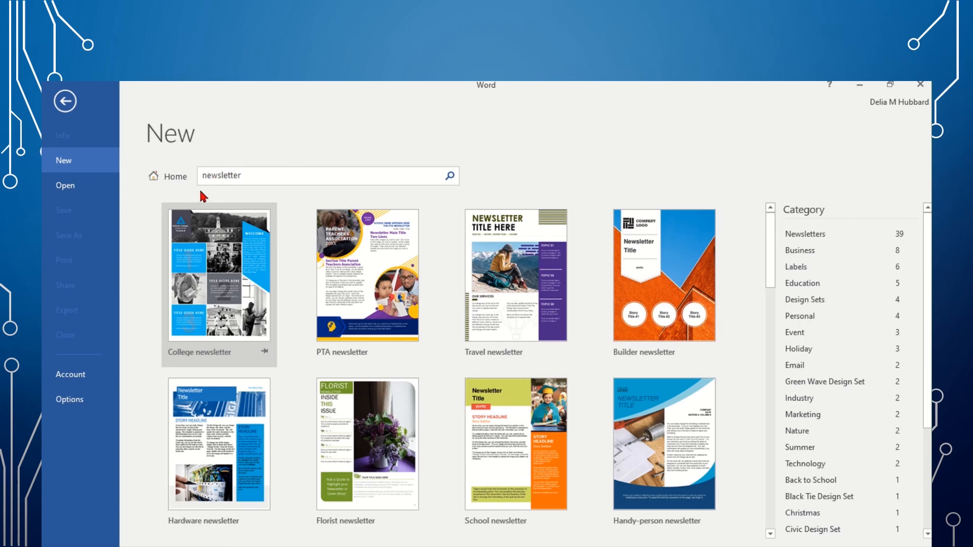
# Step: Browse the newsletter templates and create a document from the Technology business newsletter template with the TechTimes masthead
pyautogui.scroll(-3, 306, 215)
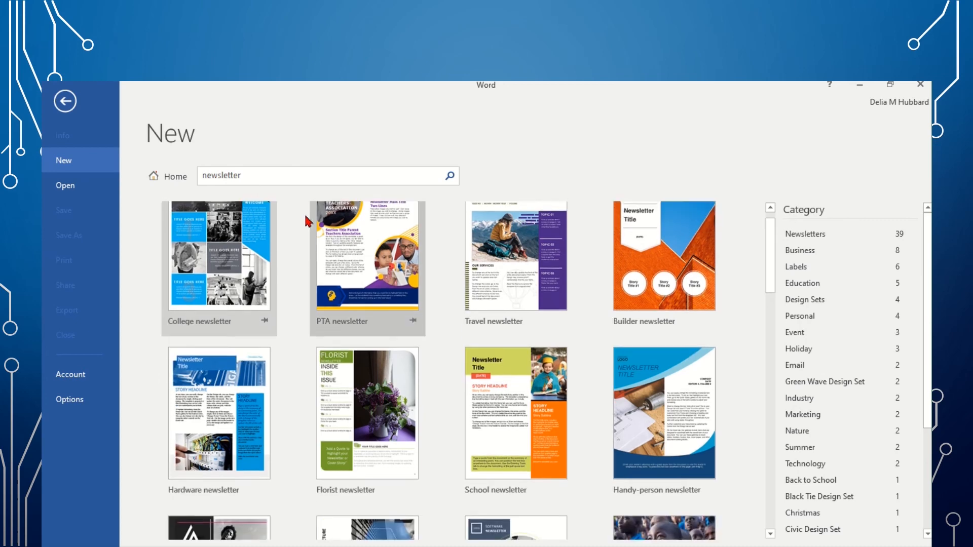
pyautogui.scroll(-6, 296, 253)
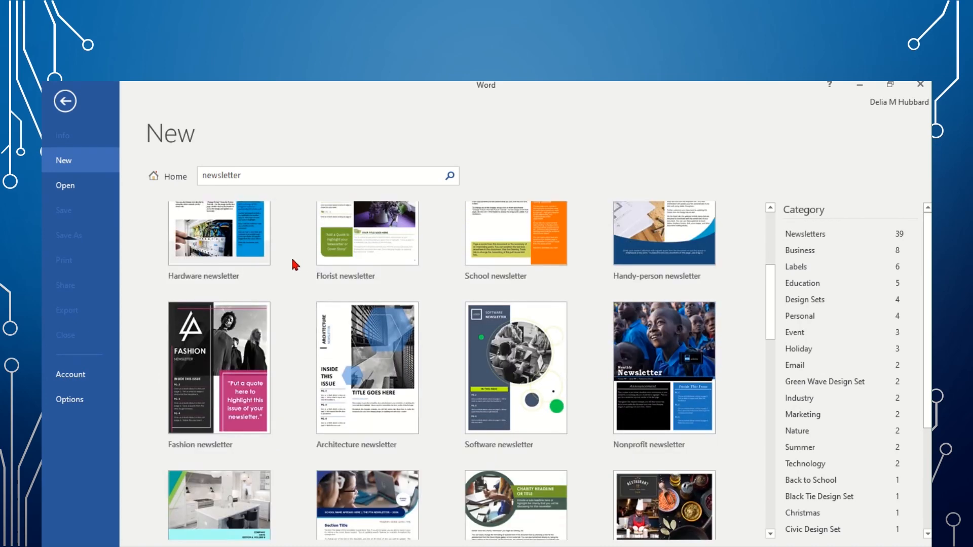
pyautogui.scroll(-8, 294, 264)
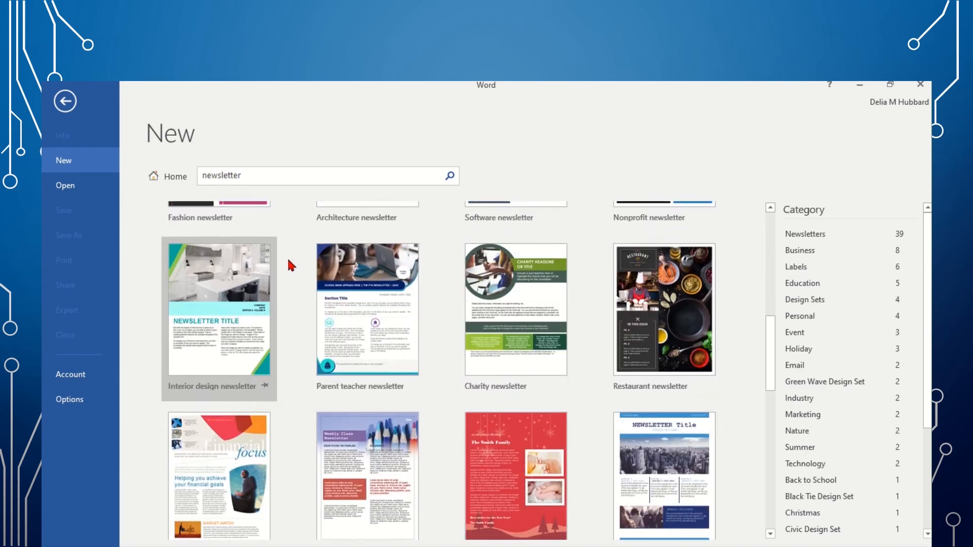
pyautogui.scroll(-7, 291, 265)
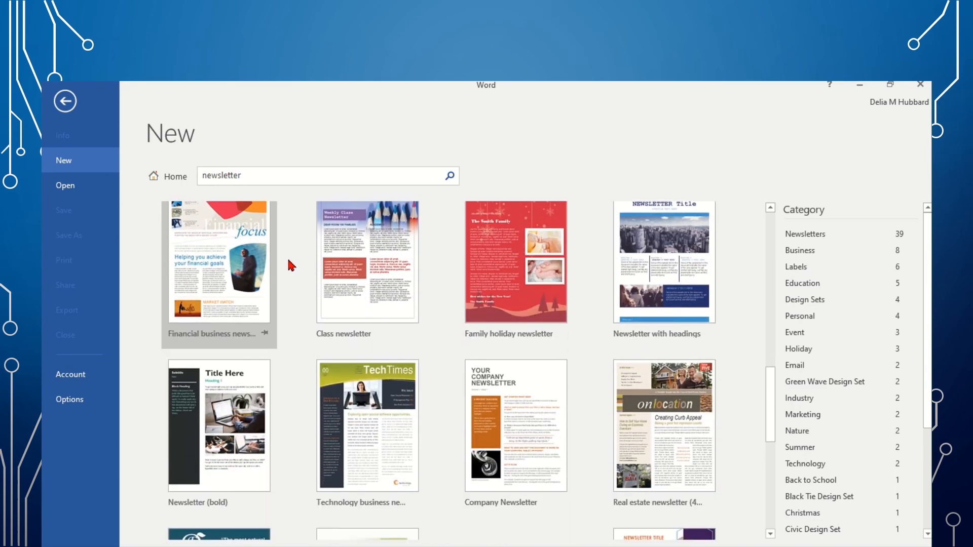
pyautogui.scroll(-3, 292, 265)
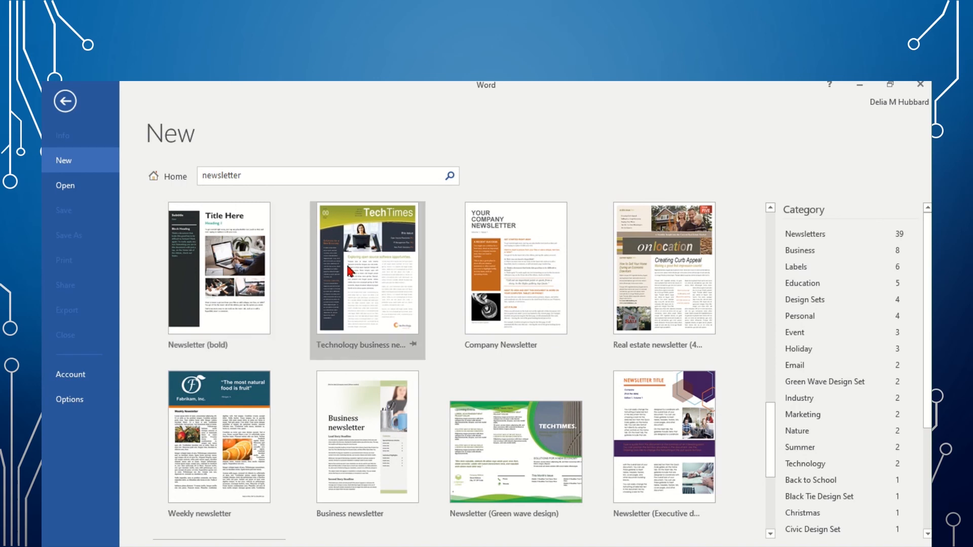
pyautogui.doubleClick(365, 293)
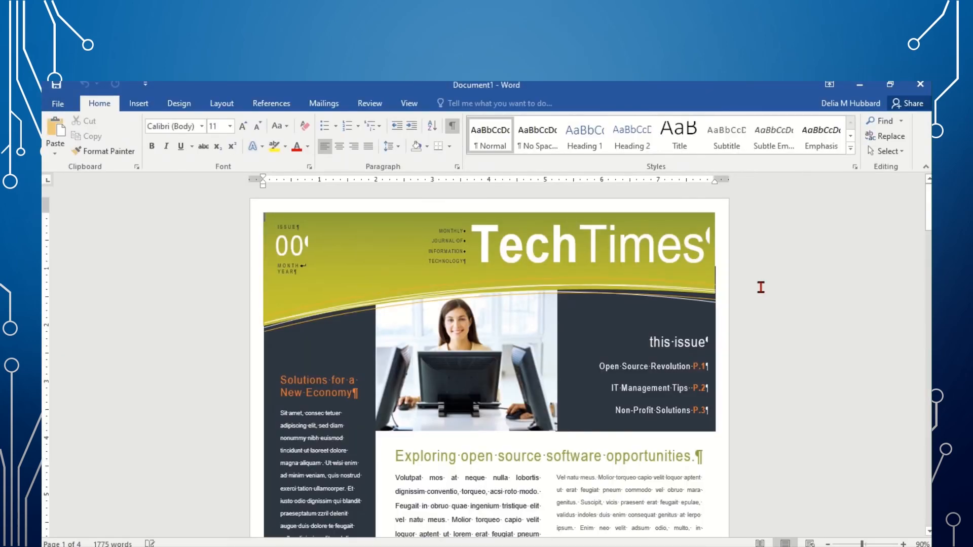
# Step: Examine the paragraph marks and manual line breaks on the first two pages of the TechTimes newsletter
pyautogui.scroll(-3, 669, 453)
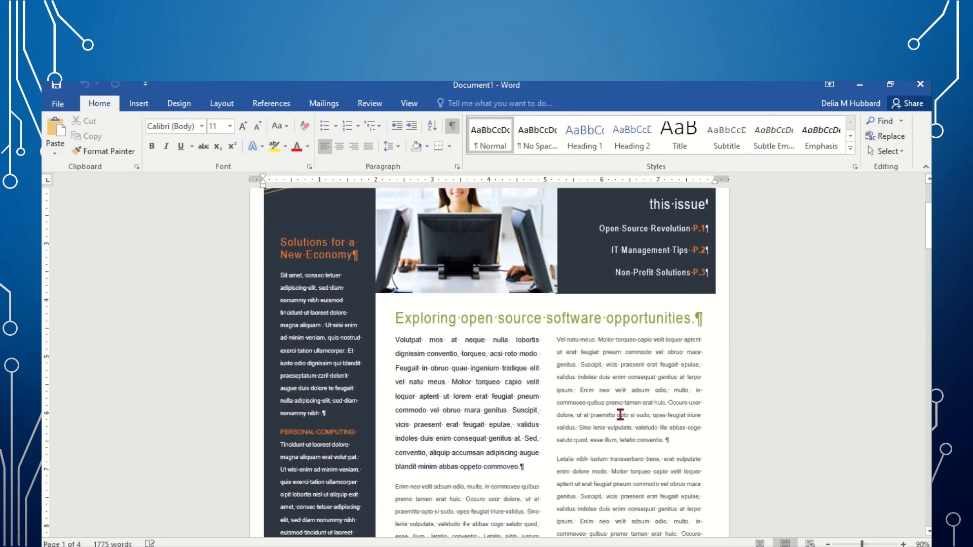
pyautogui.scroll(3, 621, 415)
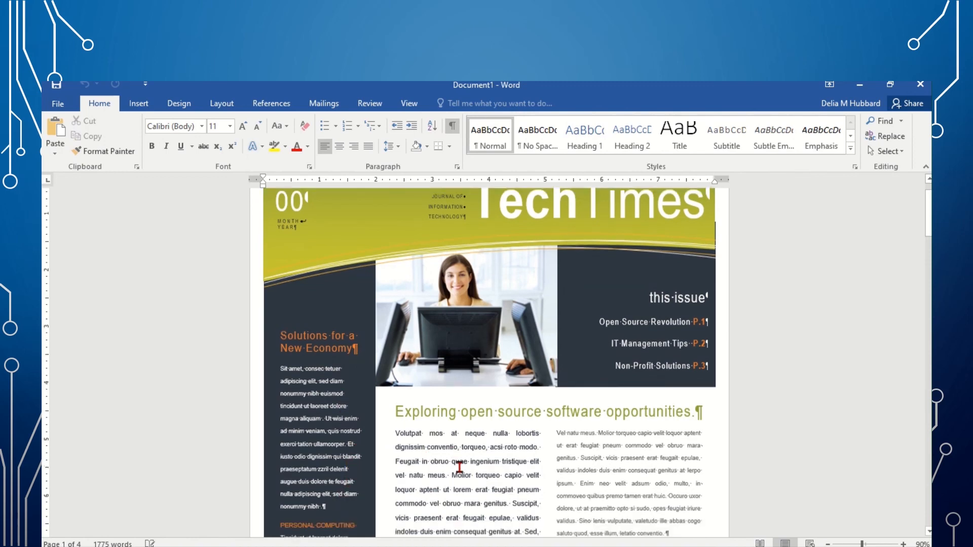
pyautogui.scroll(-5, 459, 466)
pyautogui.scroll(-6, 461, 467)
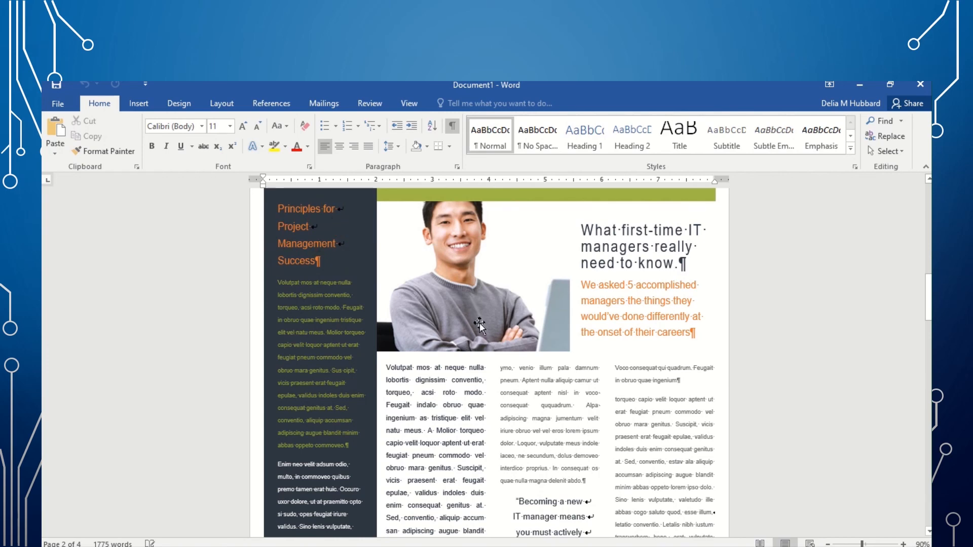
pyautogui.scroll(-4, 480, 327)
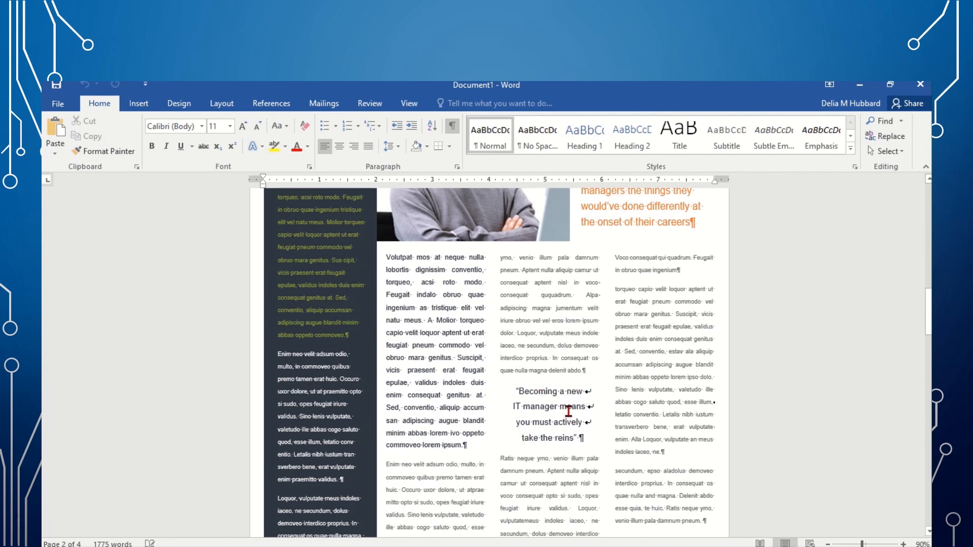
pyautogui.scroll(5, 569, 412)
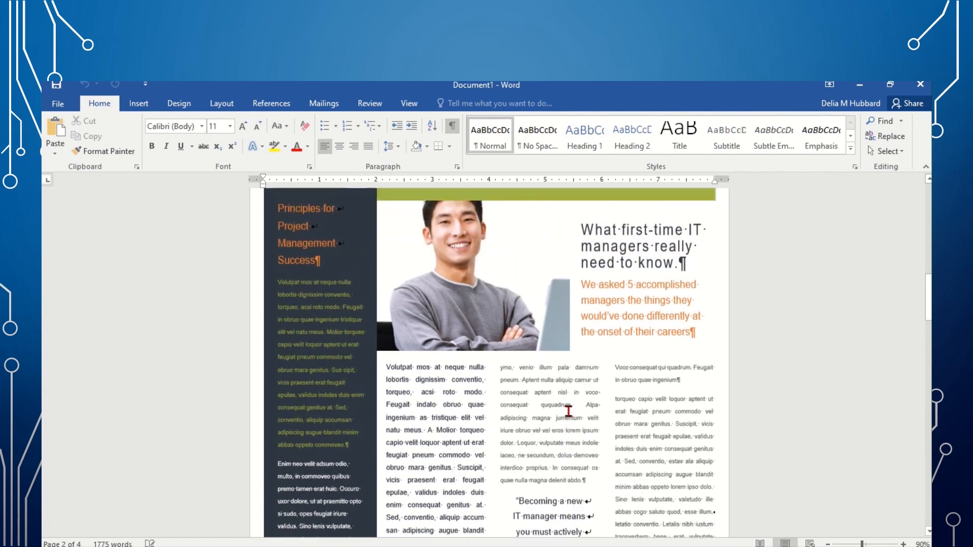